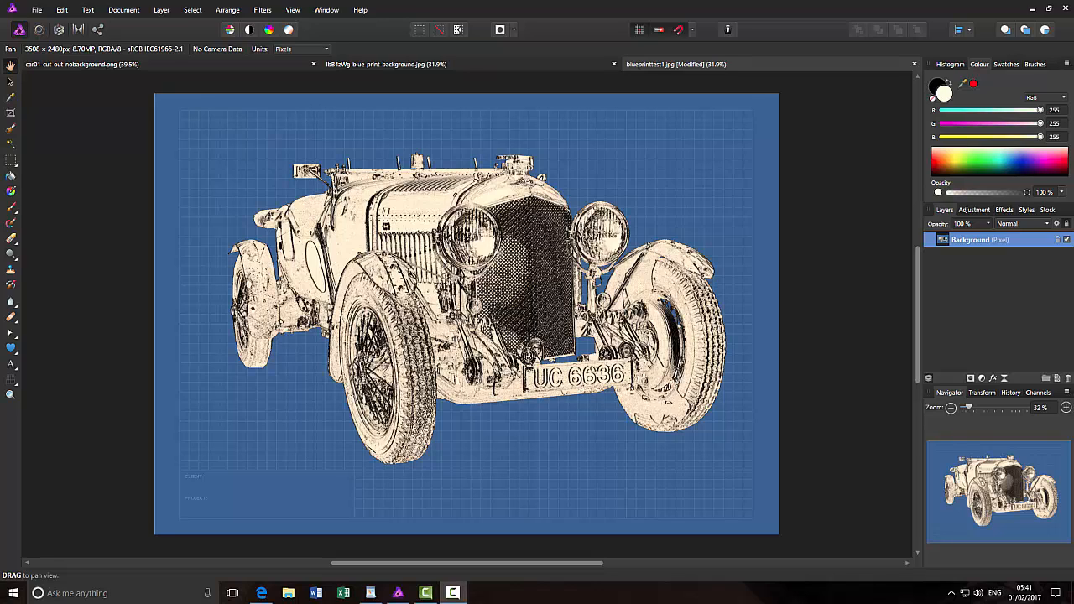
- Review the car cut-out and blueprint background documents, and the WallpaperCave download and Facebook pages in the browser
click(82, 64)
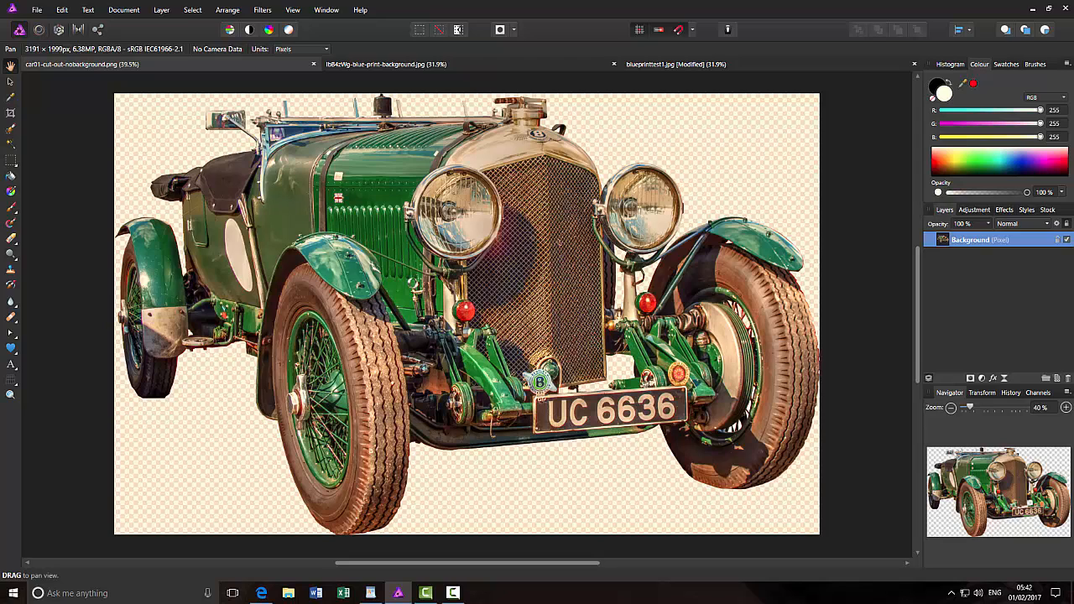
click(453, 66)
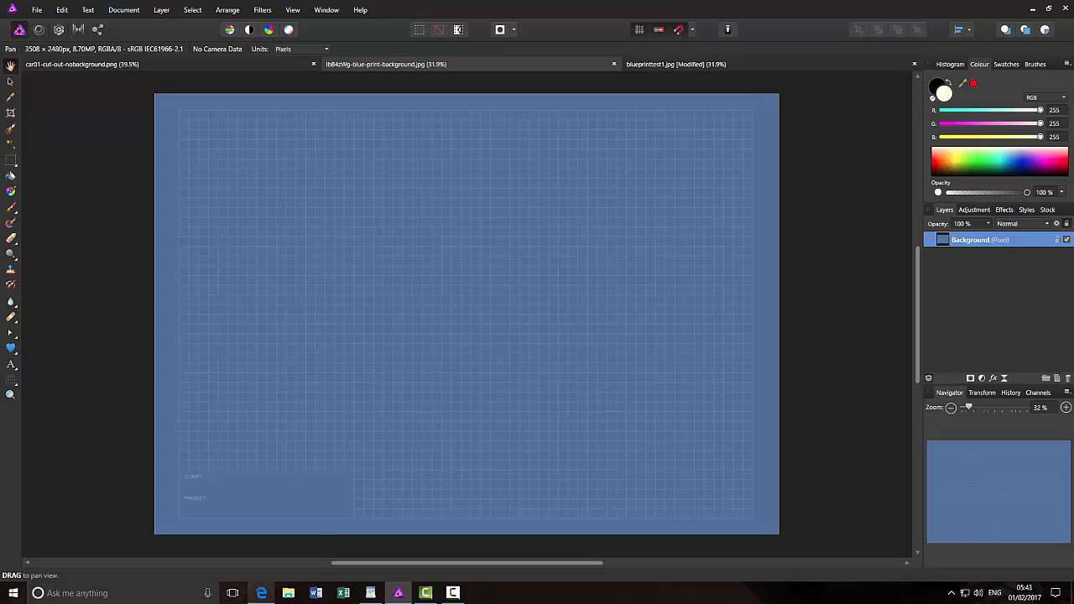
click(260, 593)
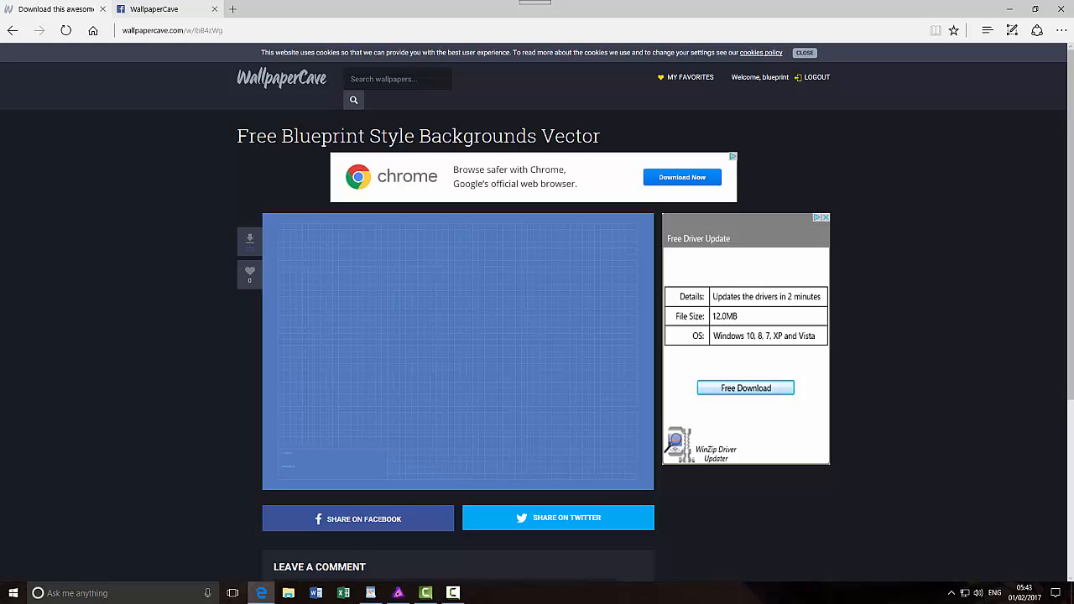
click(151, 9)
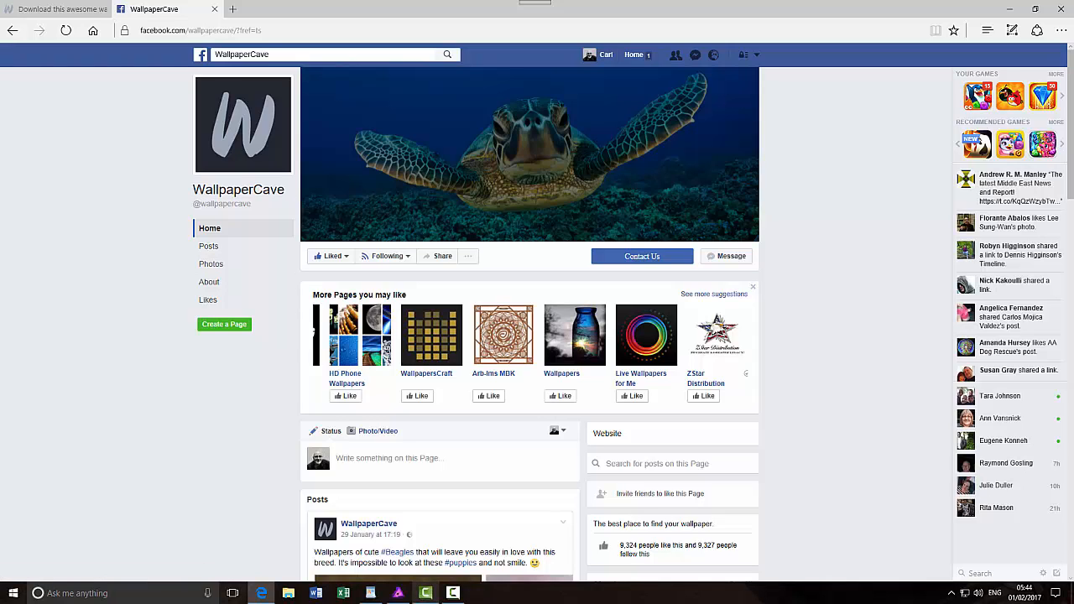
click(397, 593)
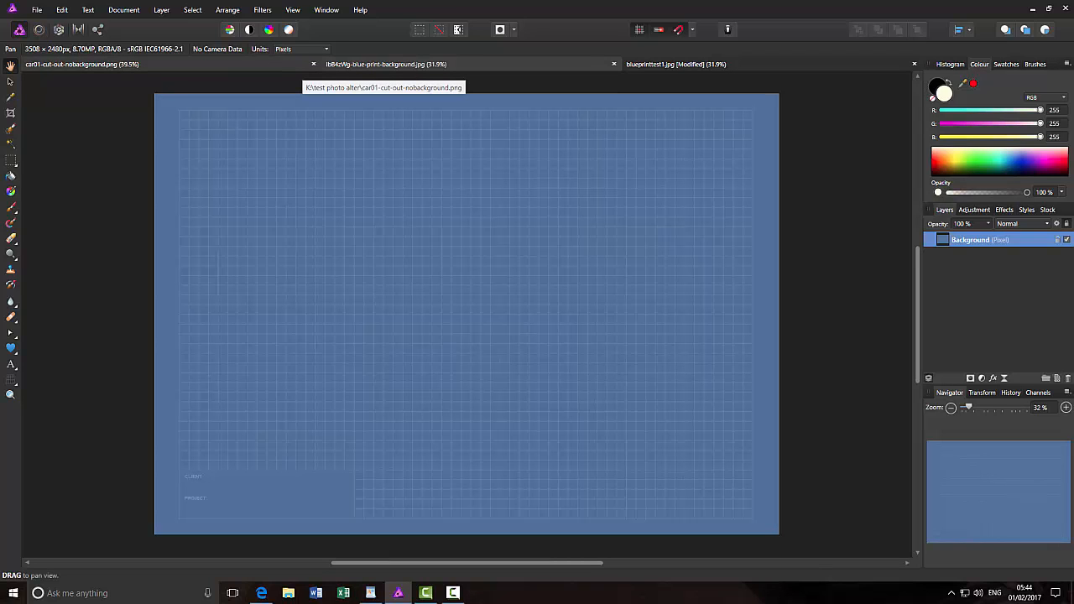
- Copy the entire car cut-out image and paste it into the blueprint background document
click(294, 65)
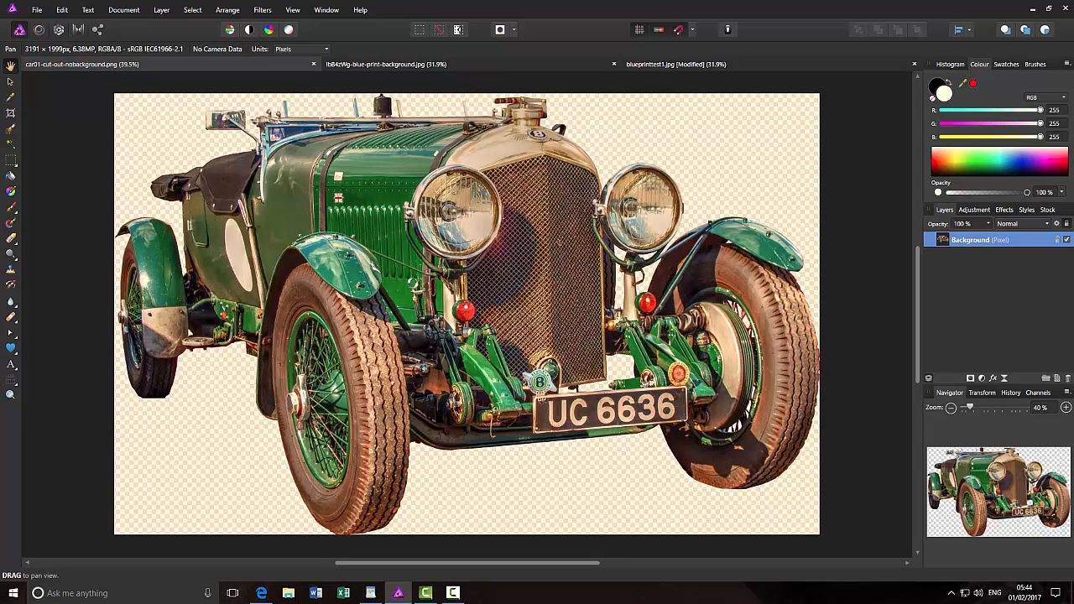
click(192, 9)
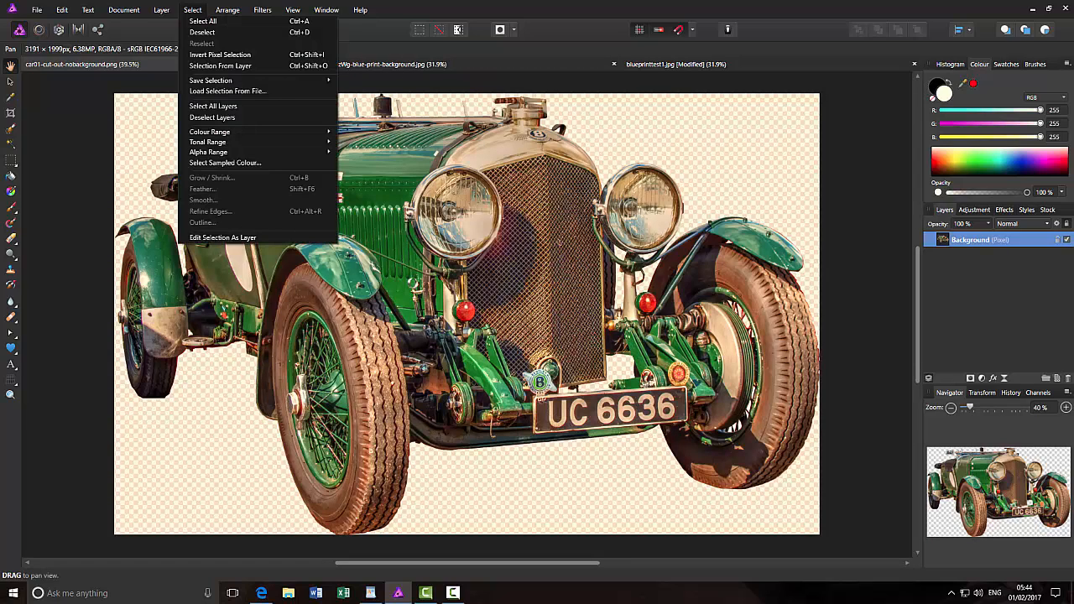
click(203, 21)
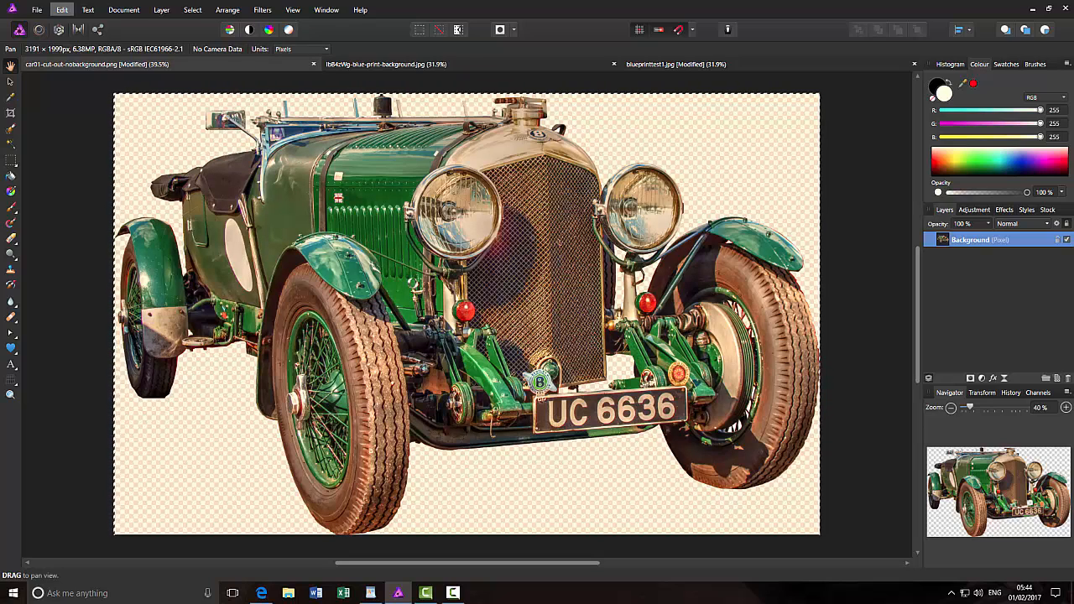
click(62, 9)
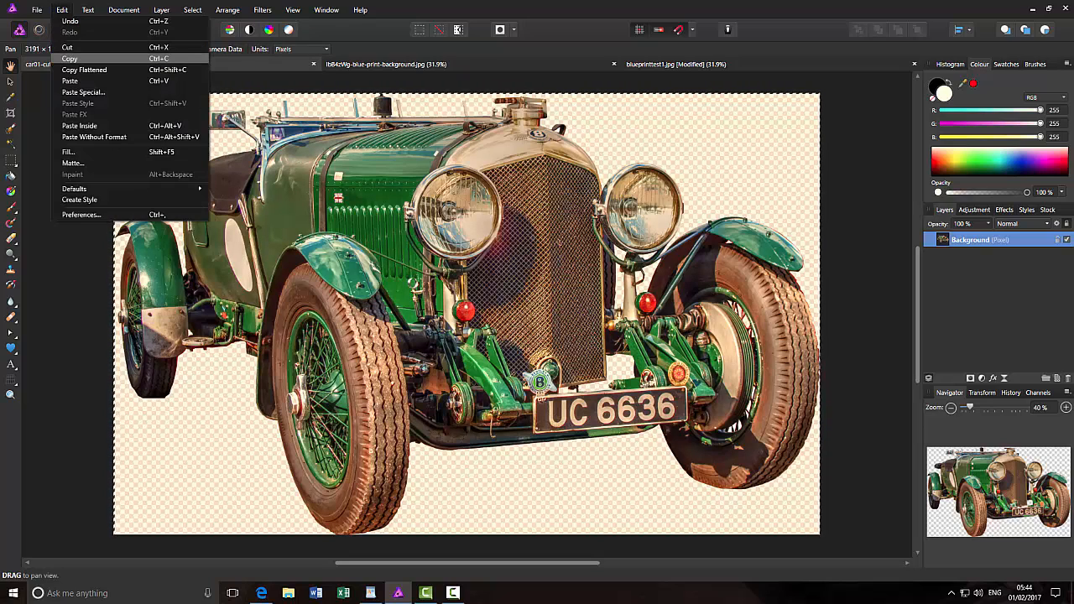
click(69, 59)
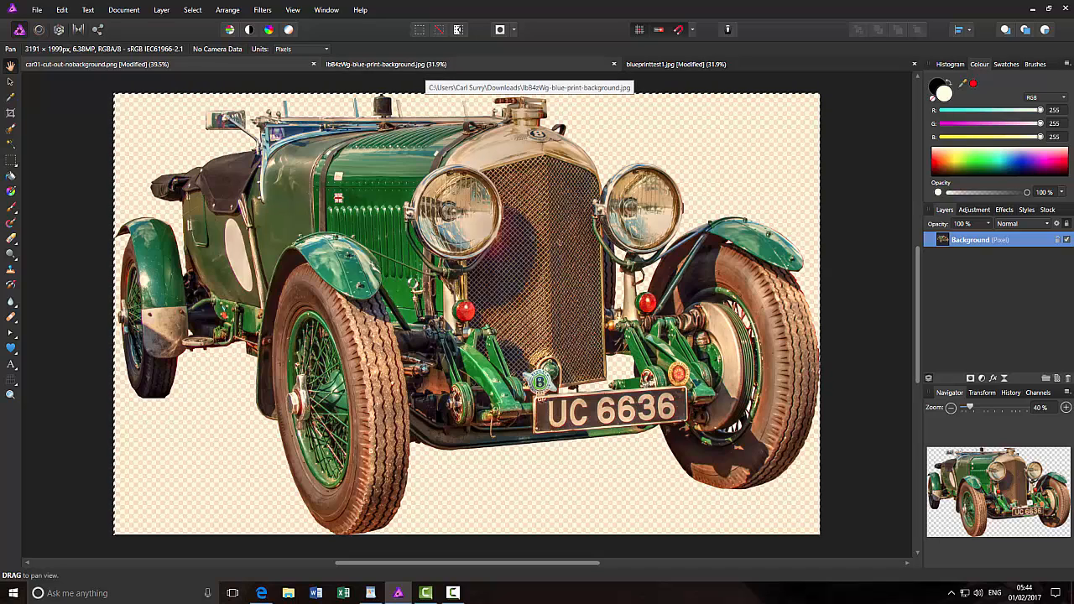
click(424, 65)
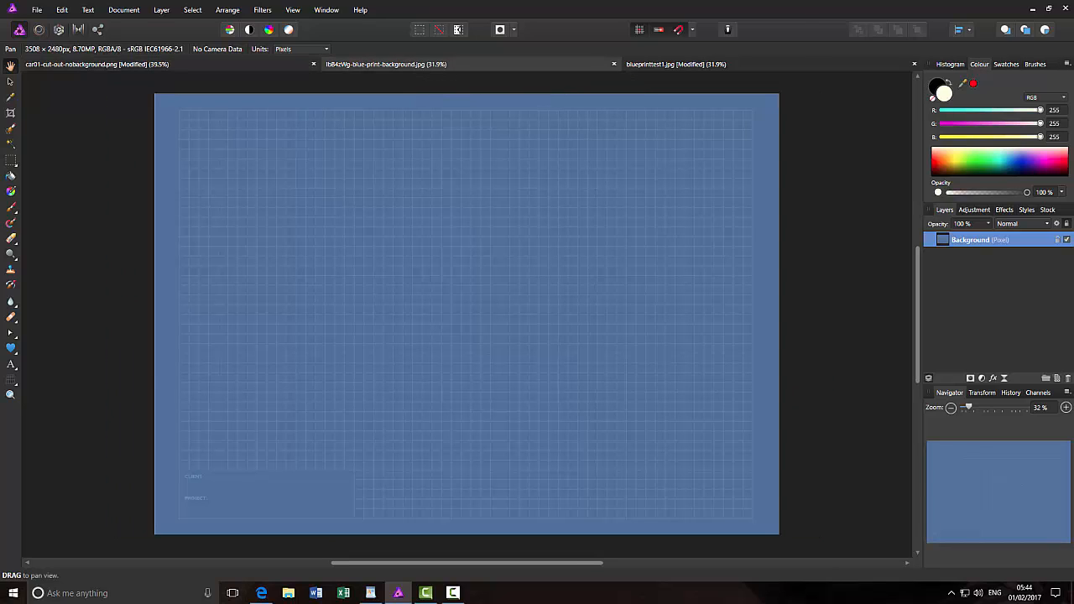
click(63, 9)
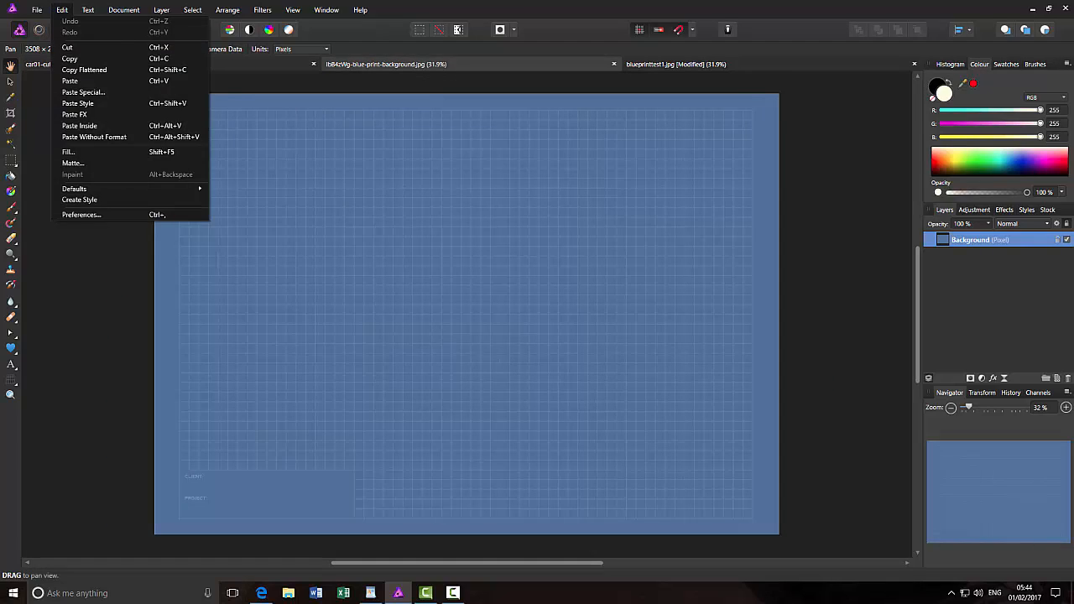
click(69, 81)
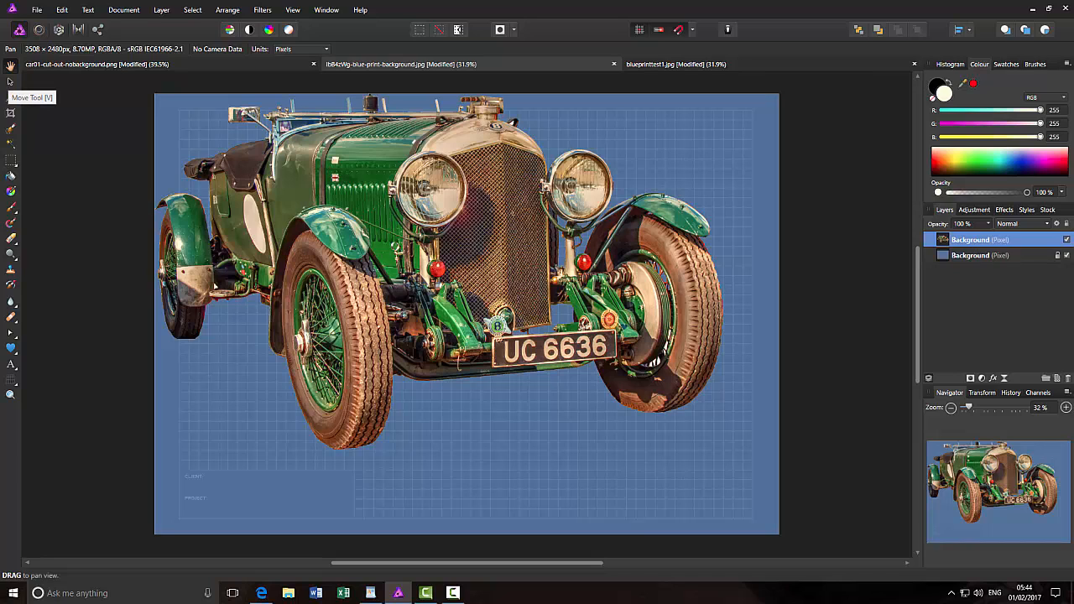
- Scale the pasted car down proportionally to about 84 dpi and centre it inside the blueprint grid
click(10, 80)
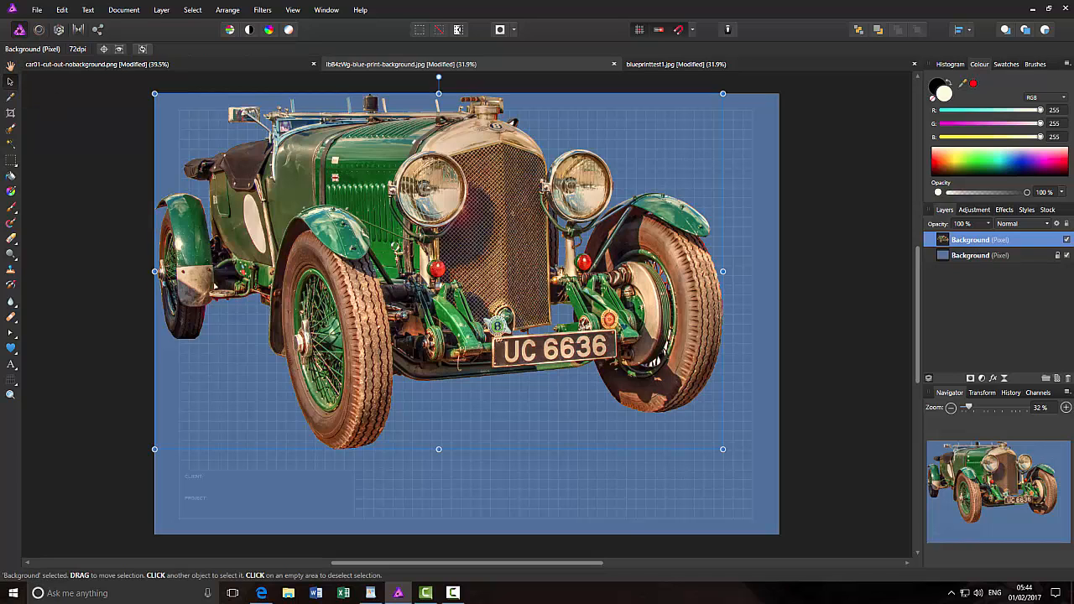
drag(214, 285, 247, 315)
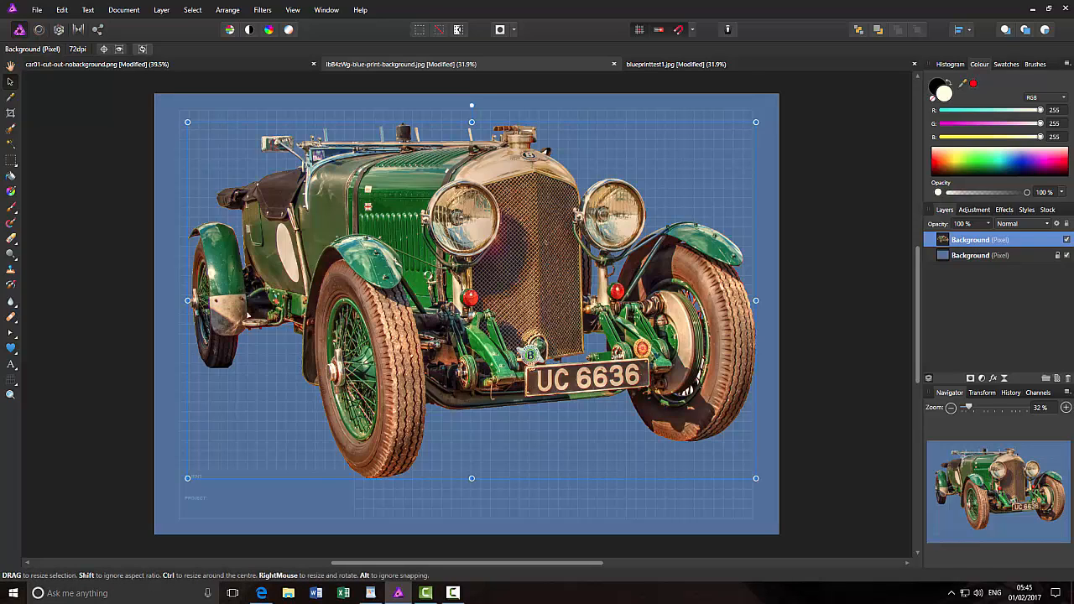
drag(755, 122, 713, 149)
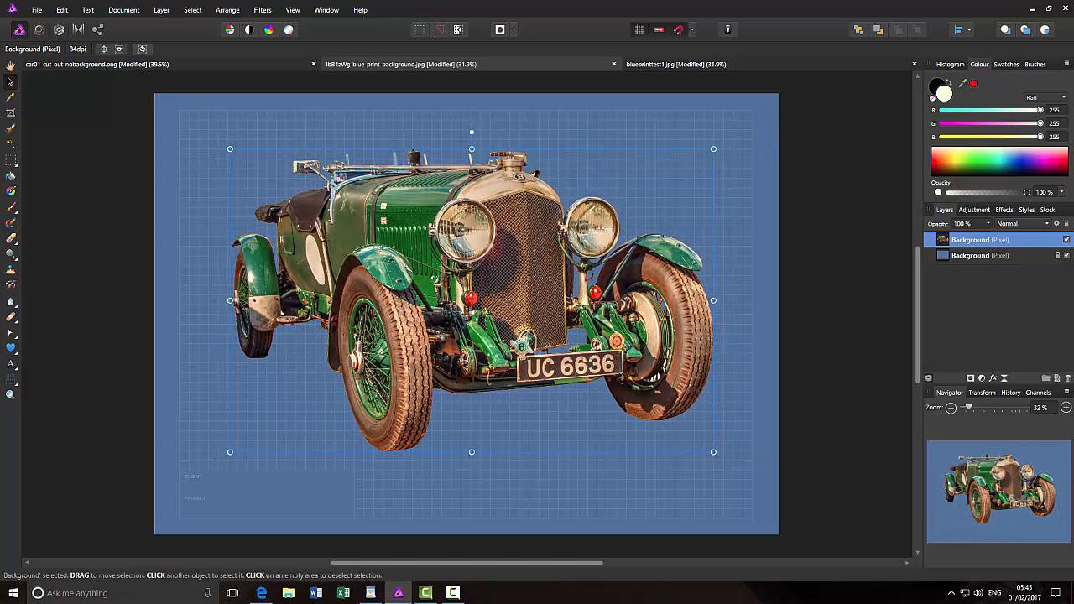
drag(471, 300, 478, 308)
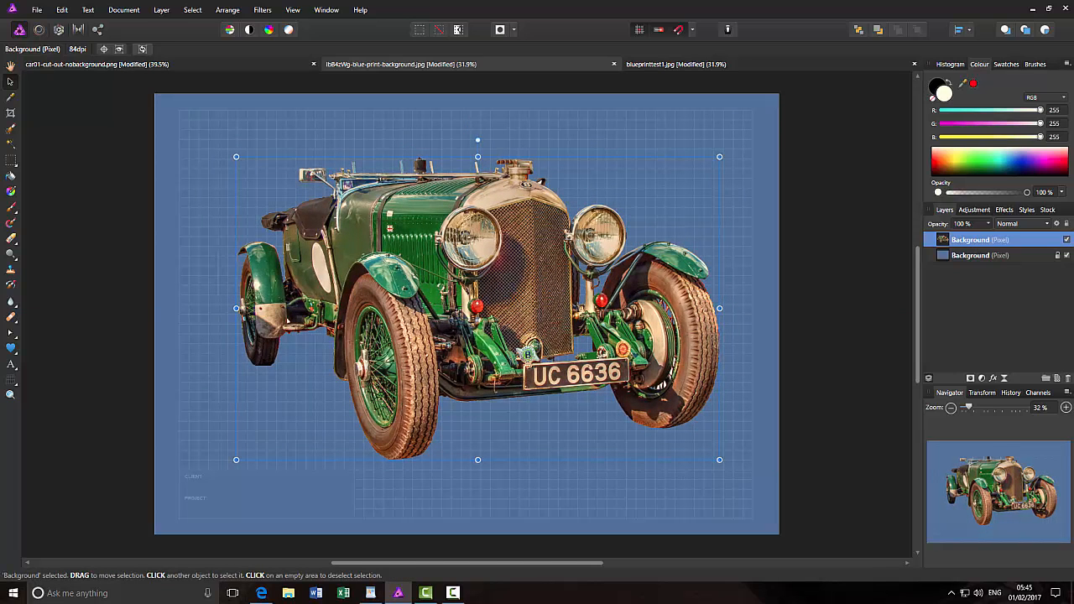
click(10, 65)
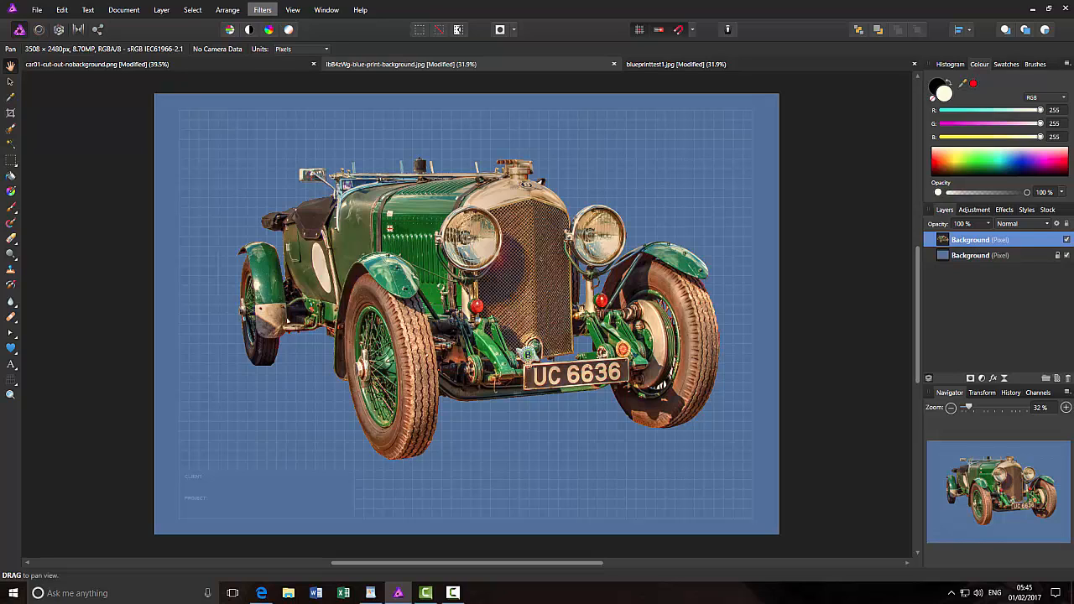
- Try the Detect Edges filter on the car layer and undo it
click(263, 9)
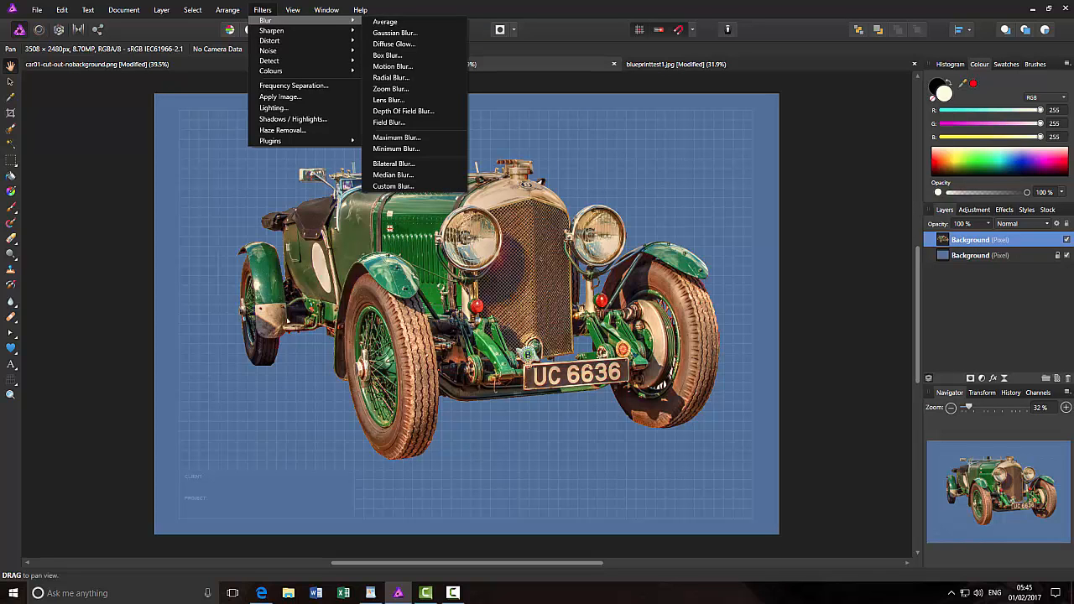
mouse_move(270, 61)
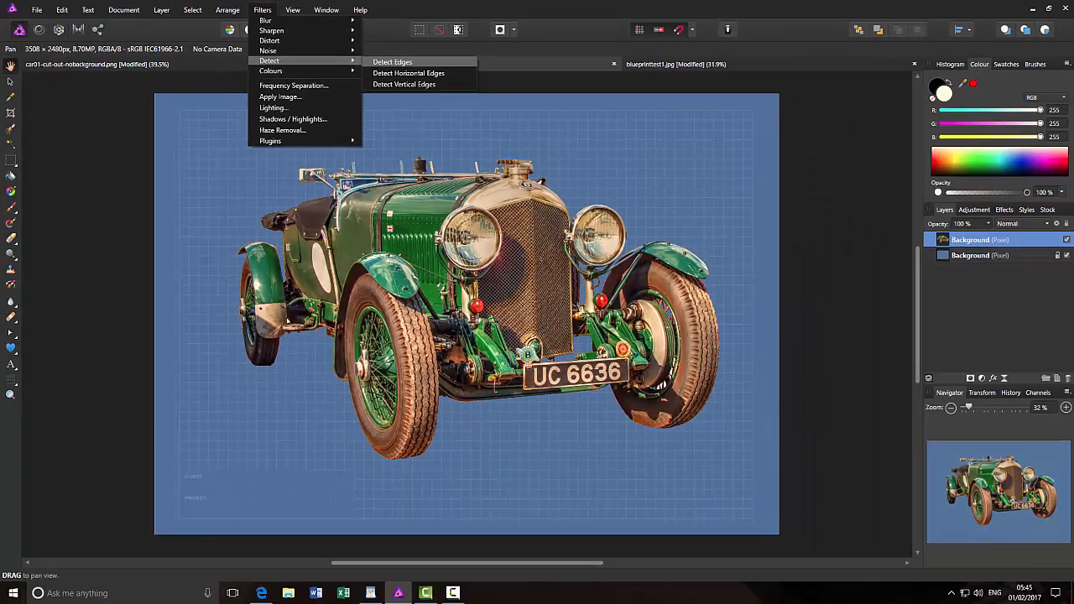
click(391, 62)
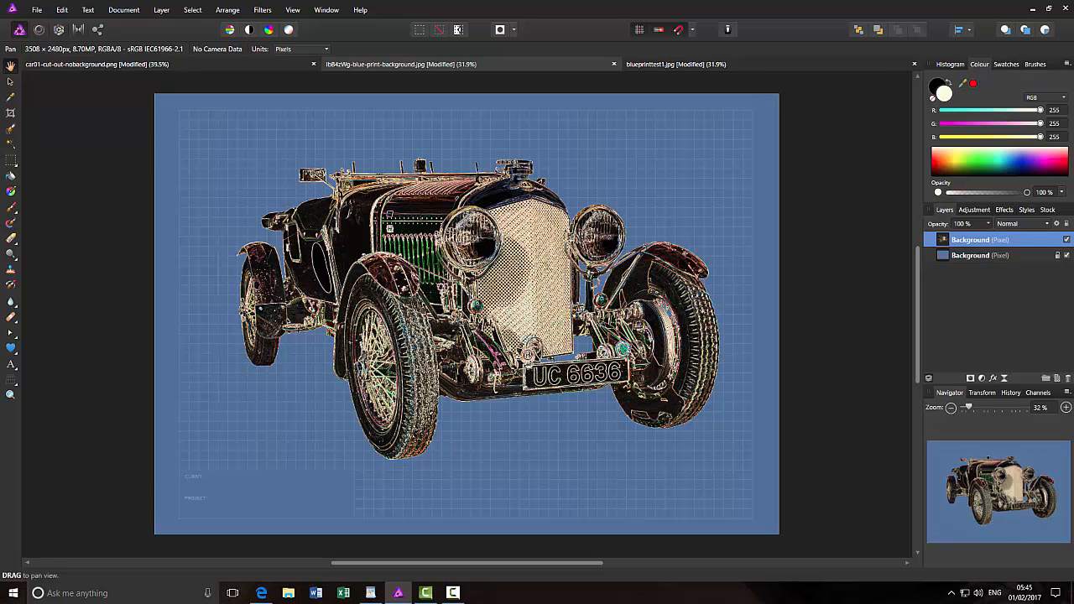
key(ctrl+z)
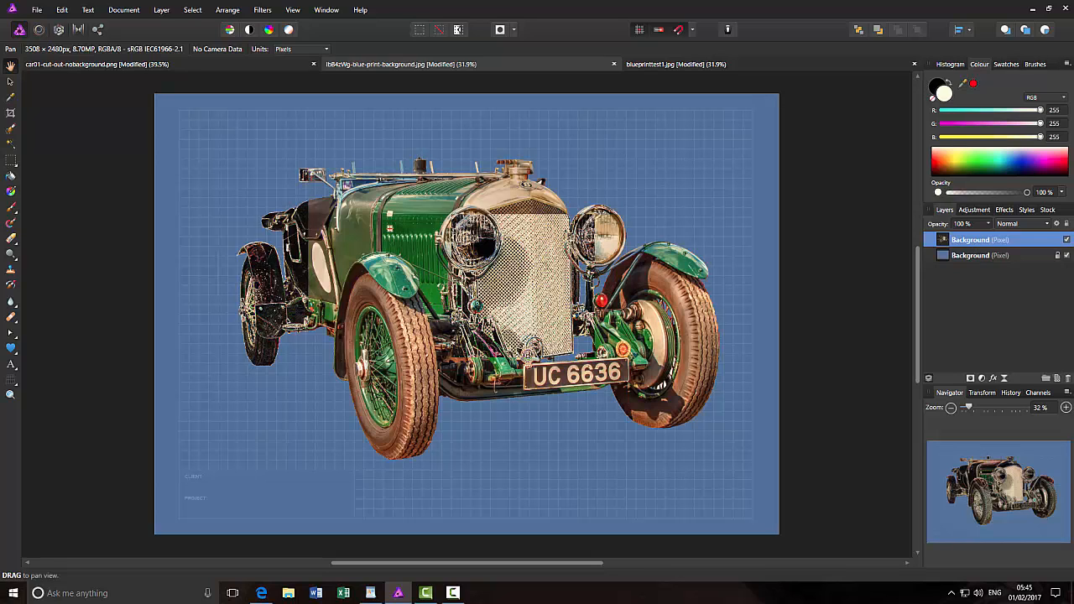
- Try the Detect Horizontal Edges filter on the car layer and undo it
click(262, 10)
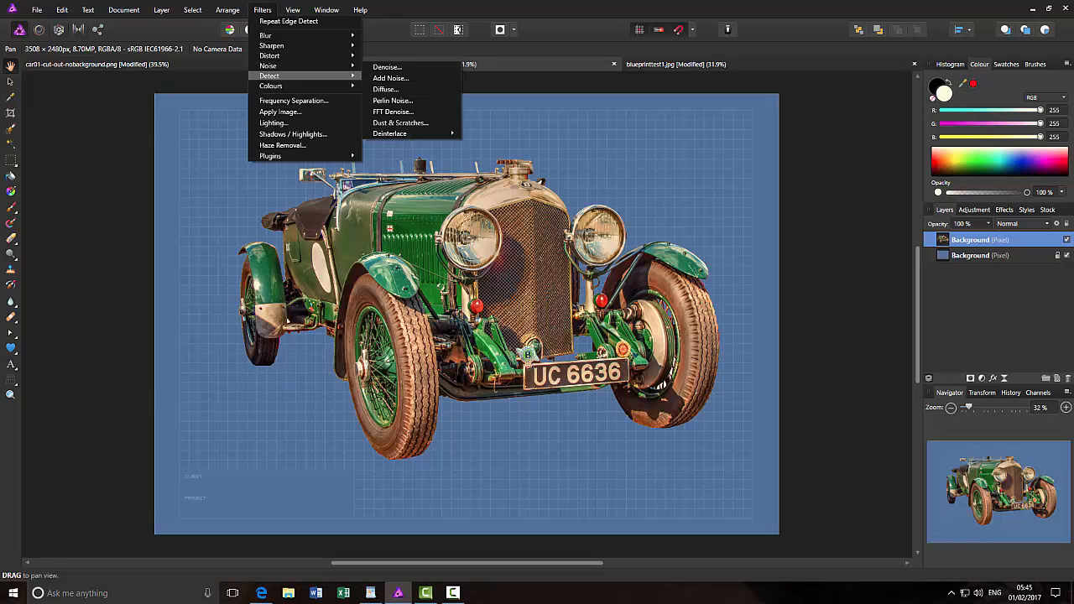
mouse_move(269, 76)
click(409, 88)
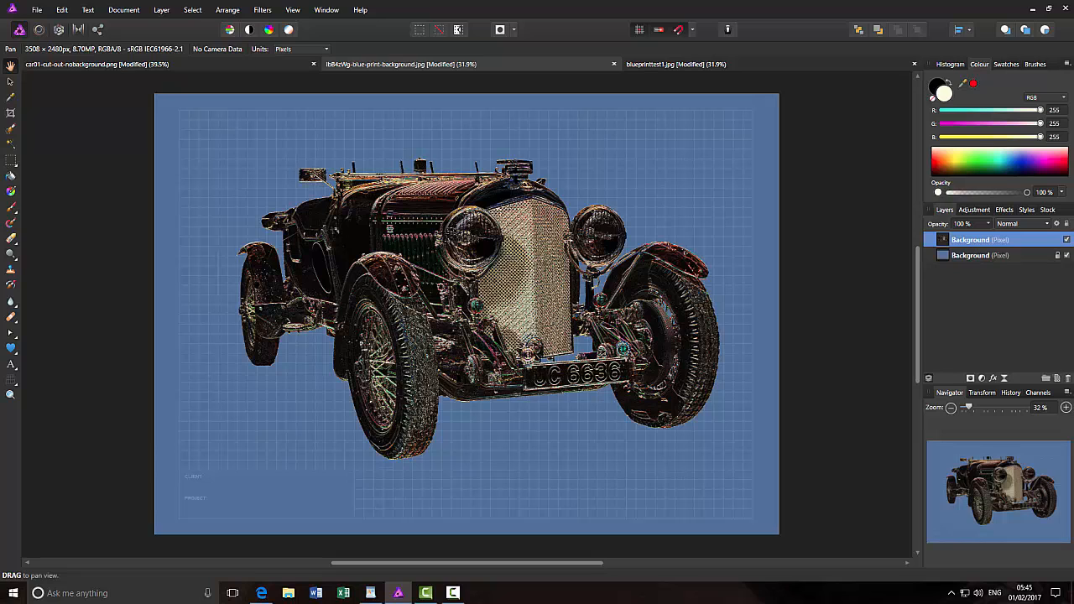
key(ctrl+z)
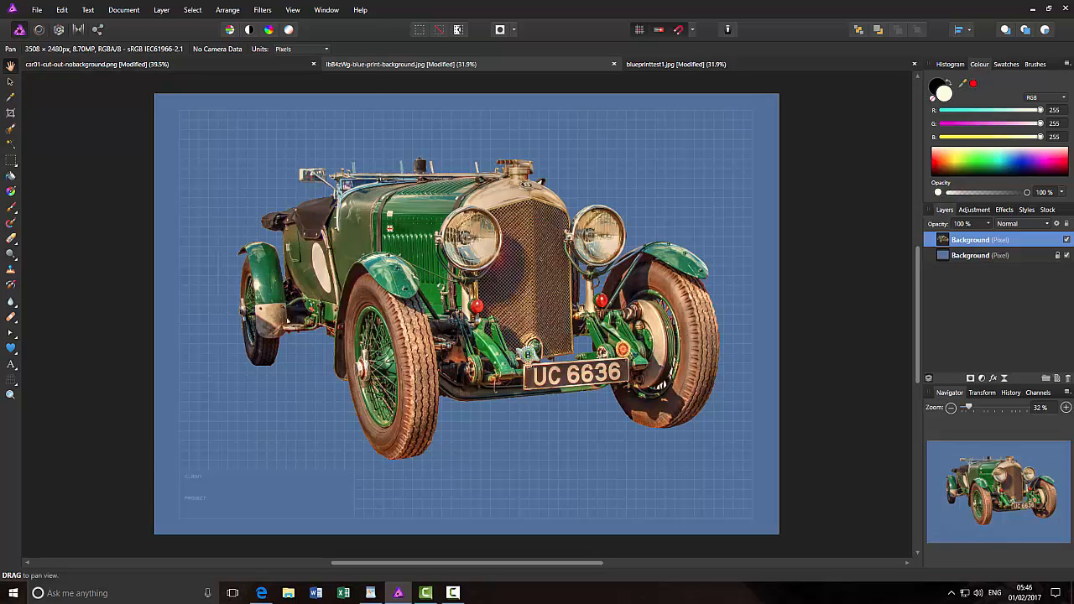
- Apply the Detect Vertical Edges filter to the car layer
click(263, 9)
mouse_move(268, 75)
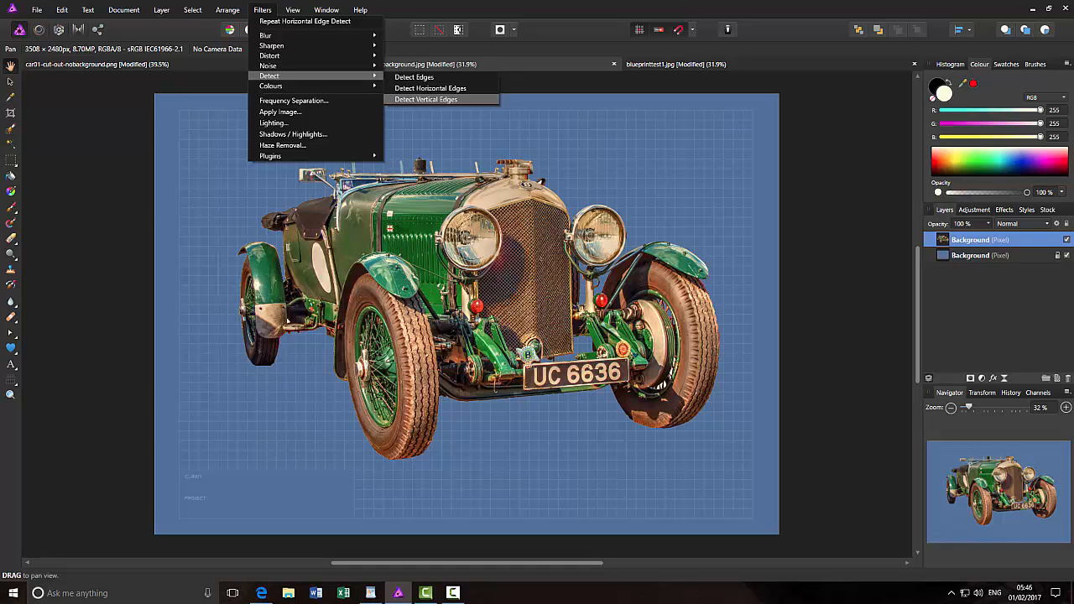
click(425, 99)
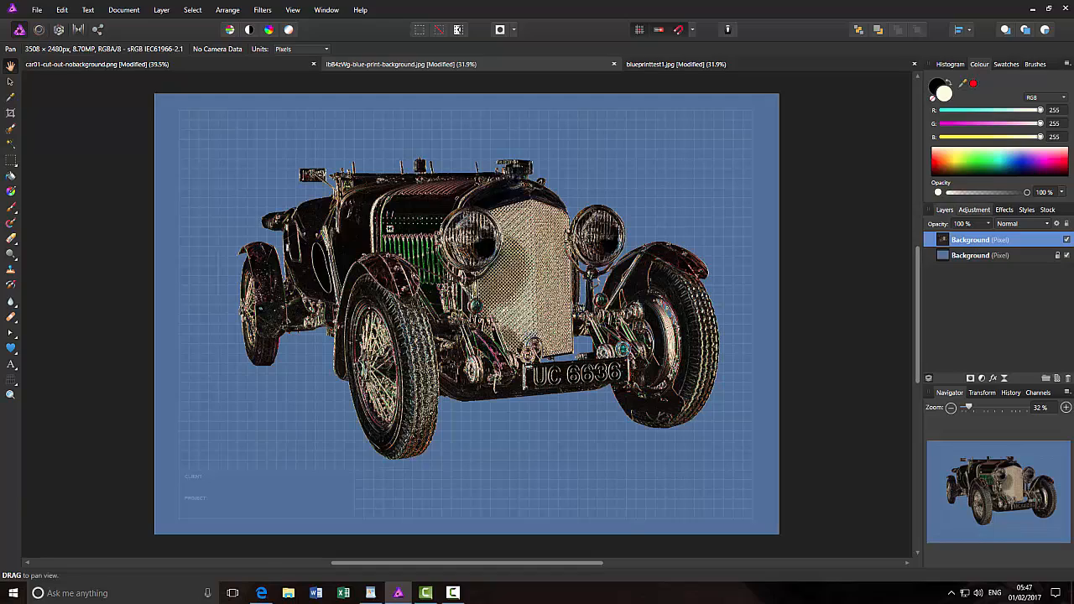
- Add an HSL adjustment with a saturation shift of -100% and nest it in the car layer so it affects only the car
click(974, 210)
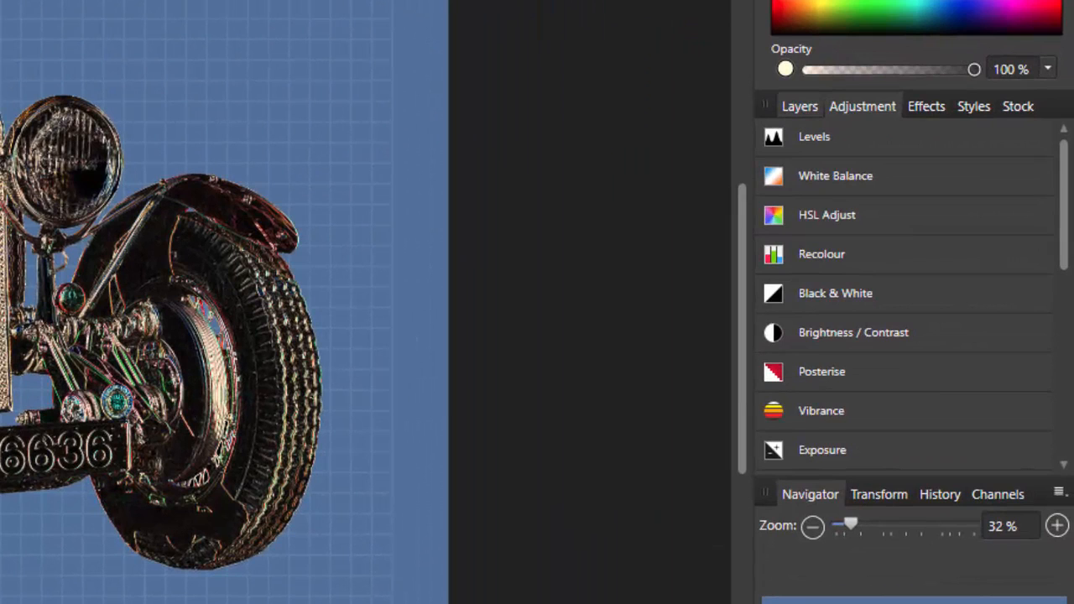
click(799, 106)
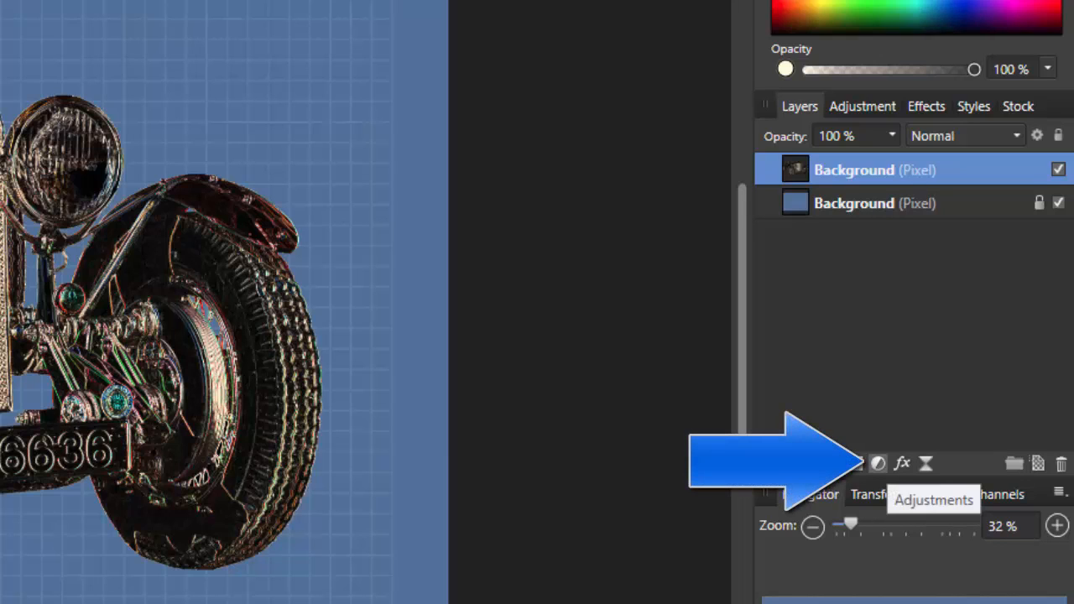
click(878, 463)
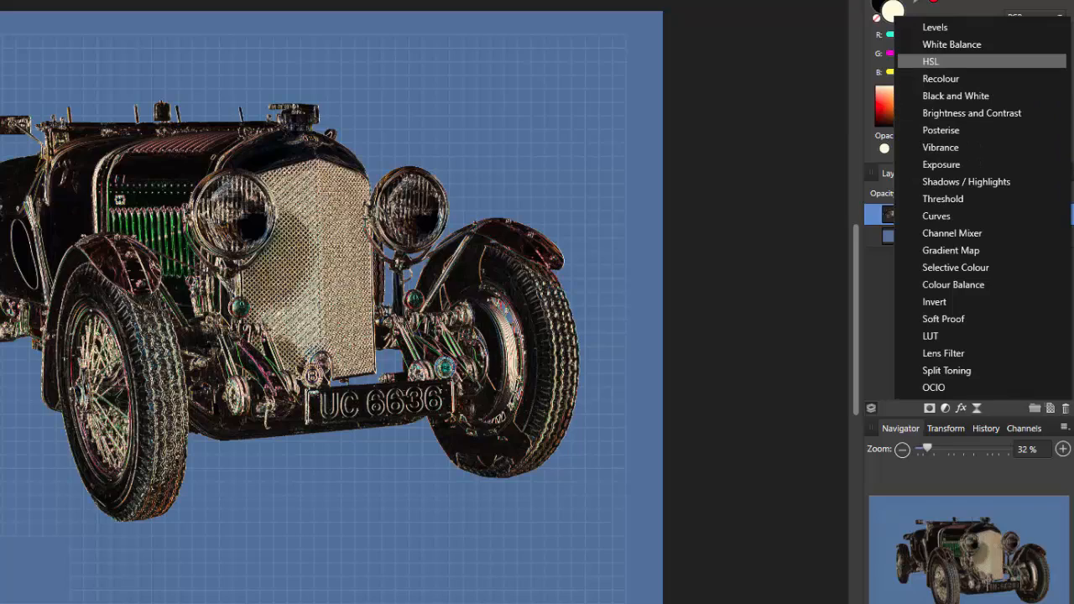
click(930, 61)
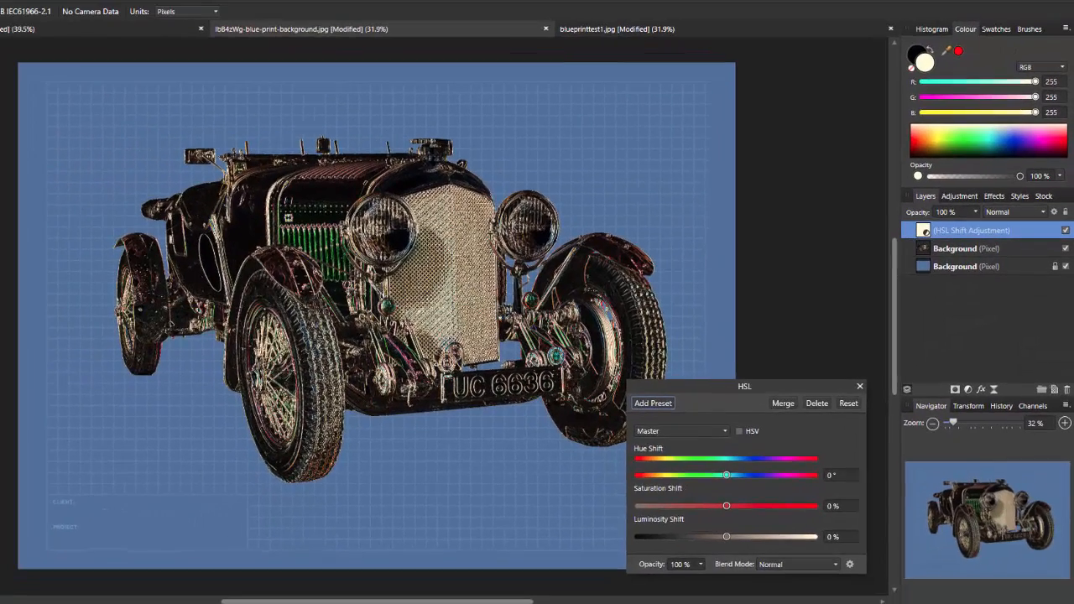
drag(754, 394, 753, 279)
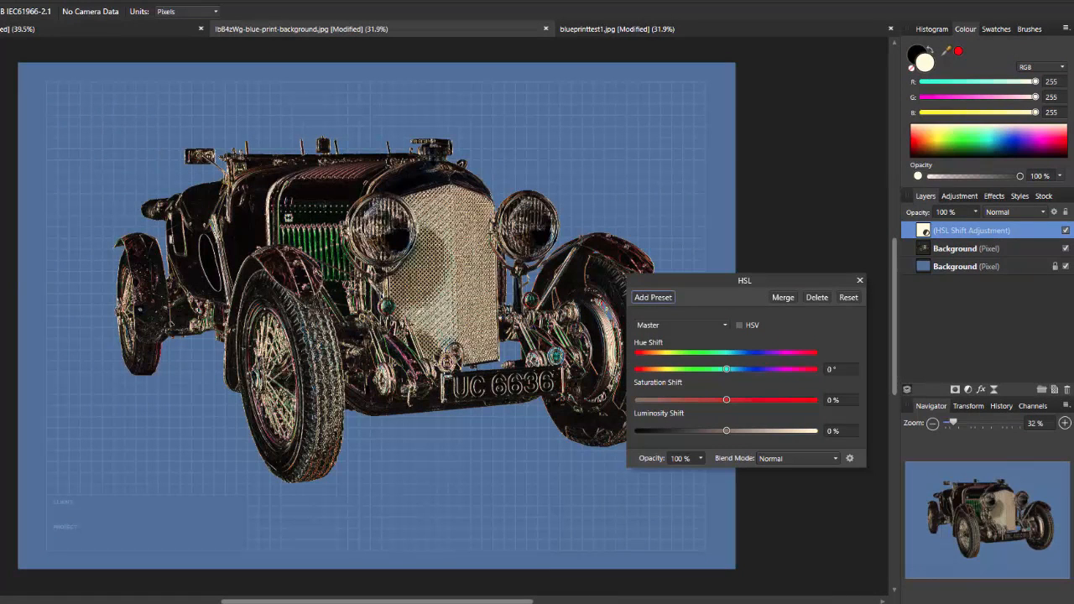
drag(726, 400, 637, 400)
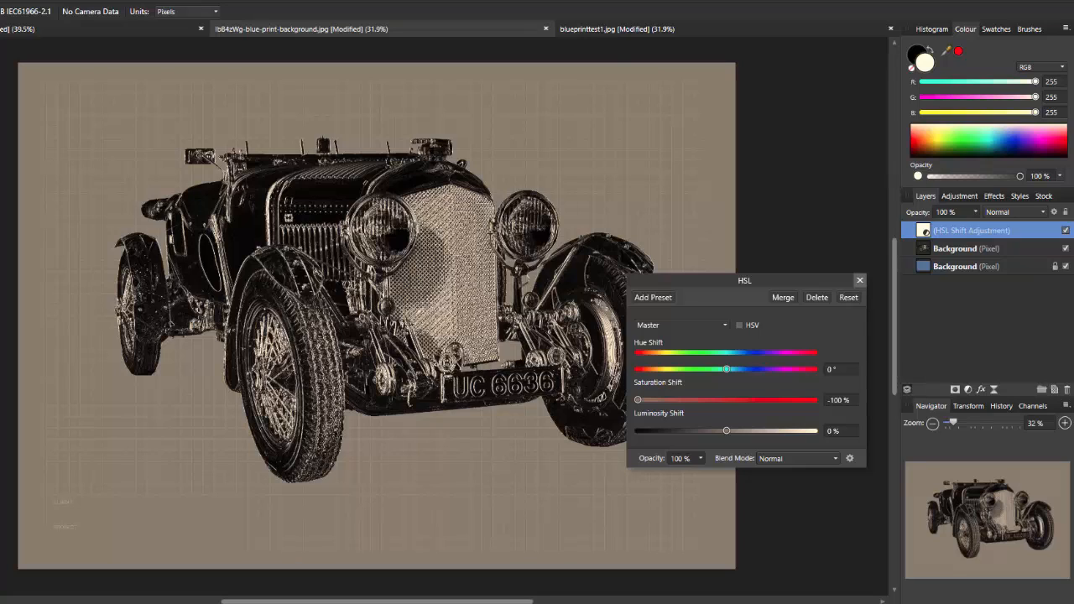
click(859, 280)
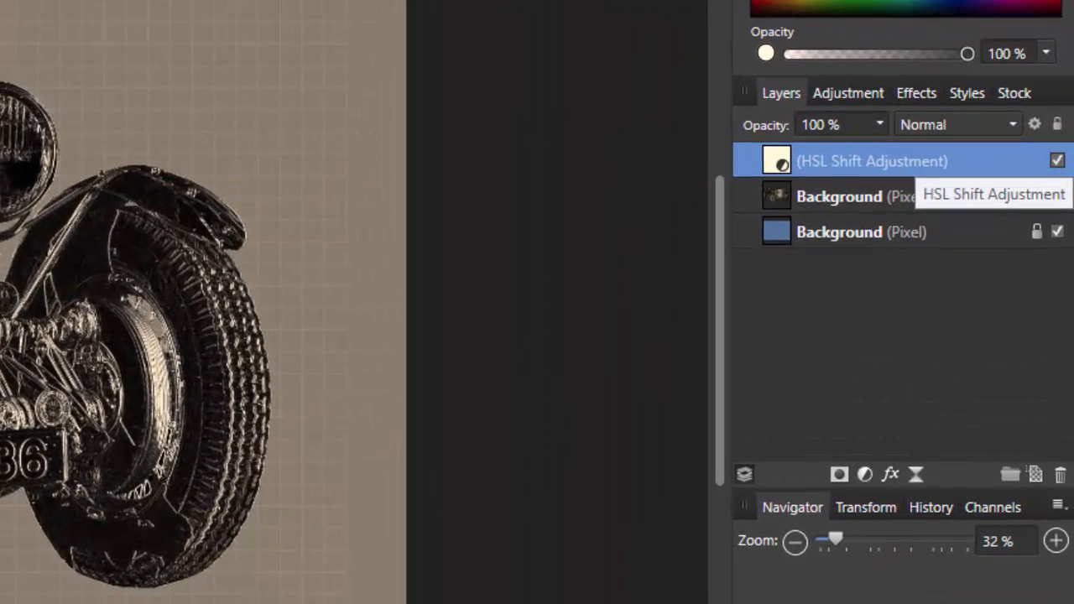
drag(922, 160, 921, 203)
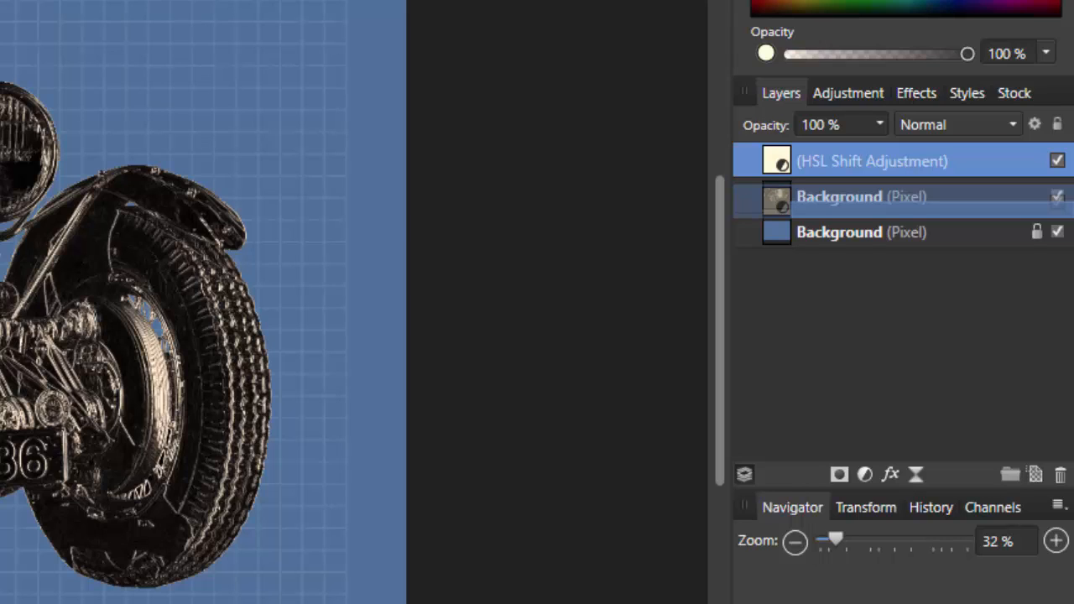
- Move the HSL Shift adjustment inside the car layer and check the nesting in the layer's contents
drag(921, 203, 742, 148)
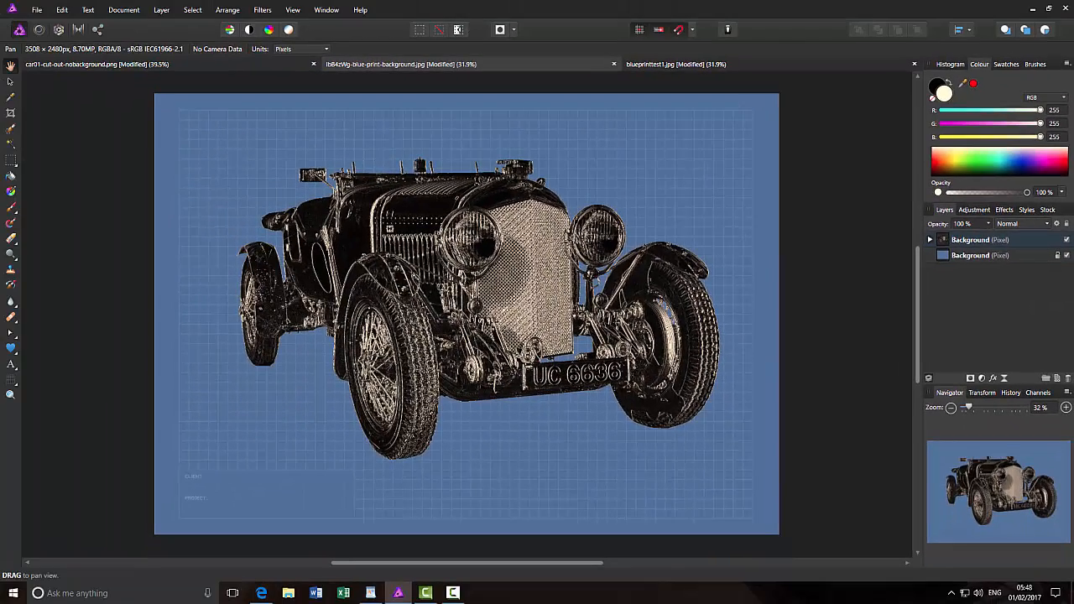
click(929, 240)
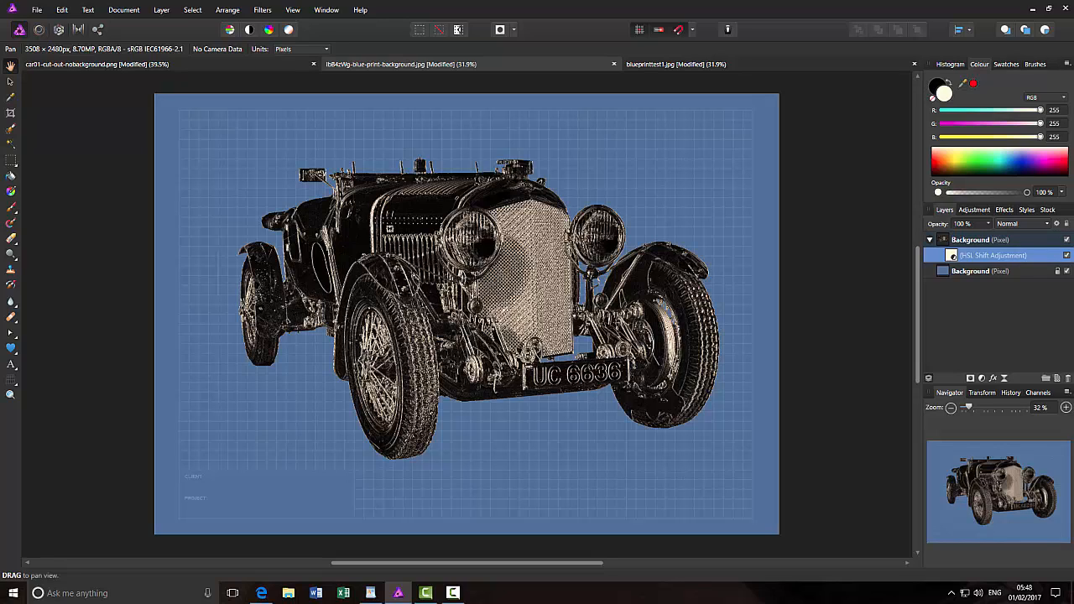
click(930, 240)
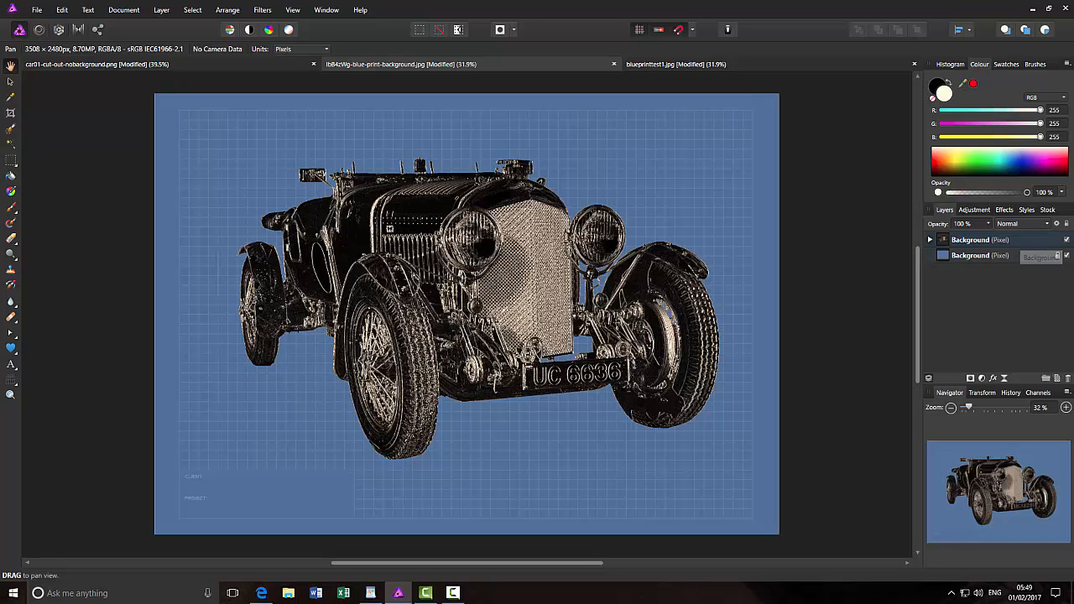
- Invert the colours of the car layer
click(1018, 240)
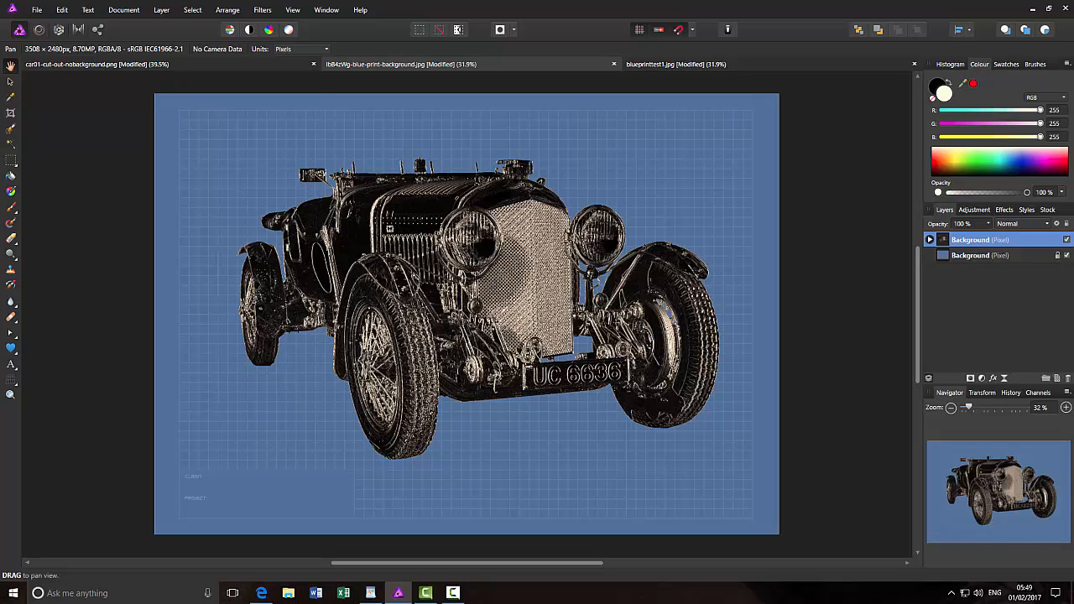
click(161, 11)
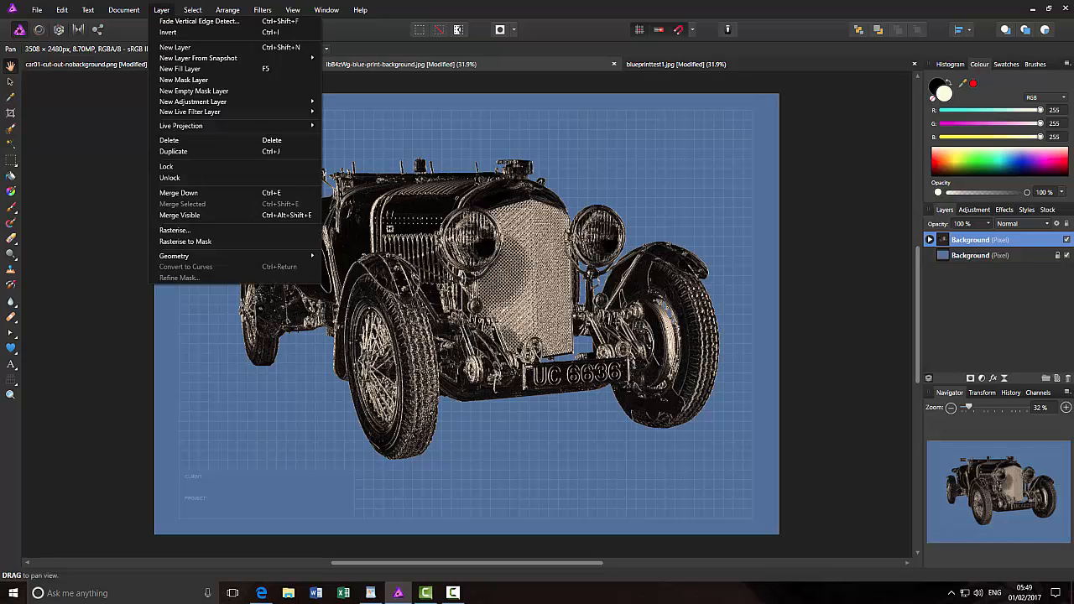
click(168, 33)
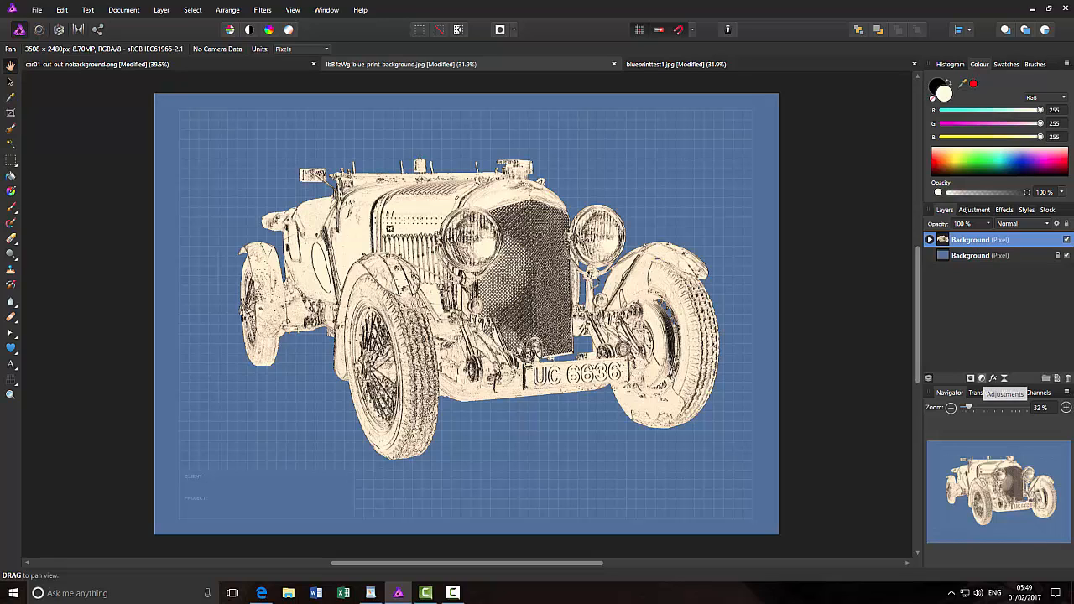
- Add a Levels adjustment above the car layer with the black level set to 27%
click(981, 378)
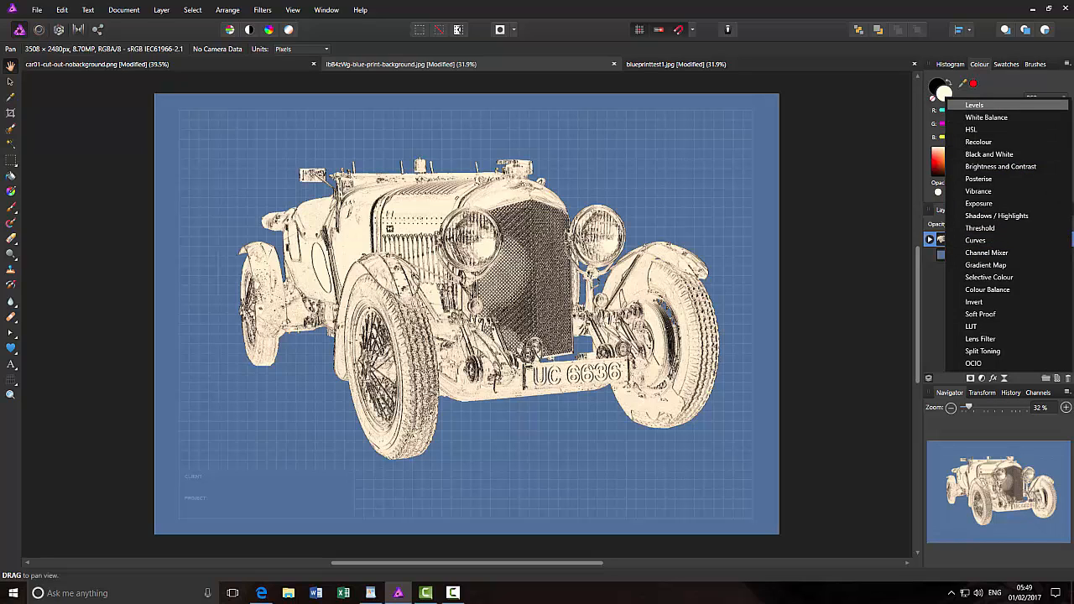
click(974, 105)
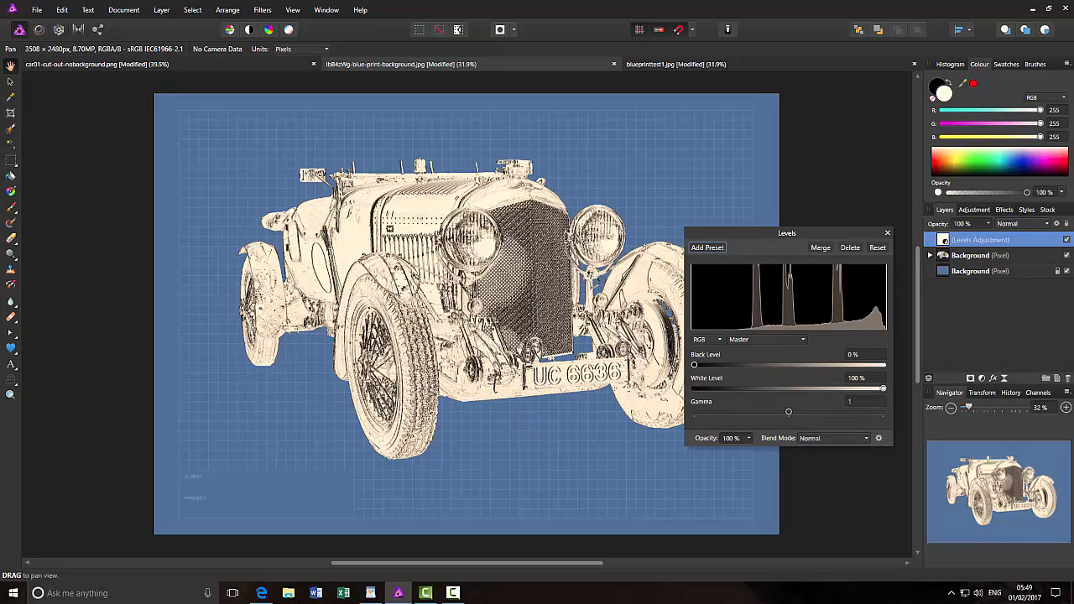
mouse_move(694, 365)
mouse_down()
mouse_move(711, 365)
mouse_move(657, 374)
mouse_move(695, 374)
mouse_up()
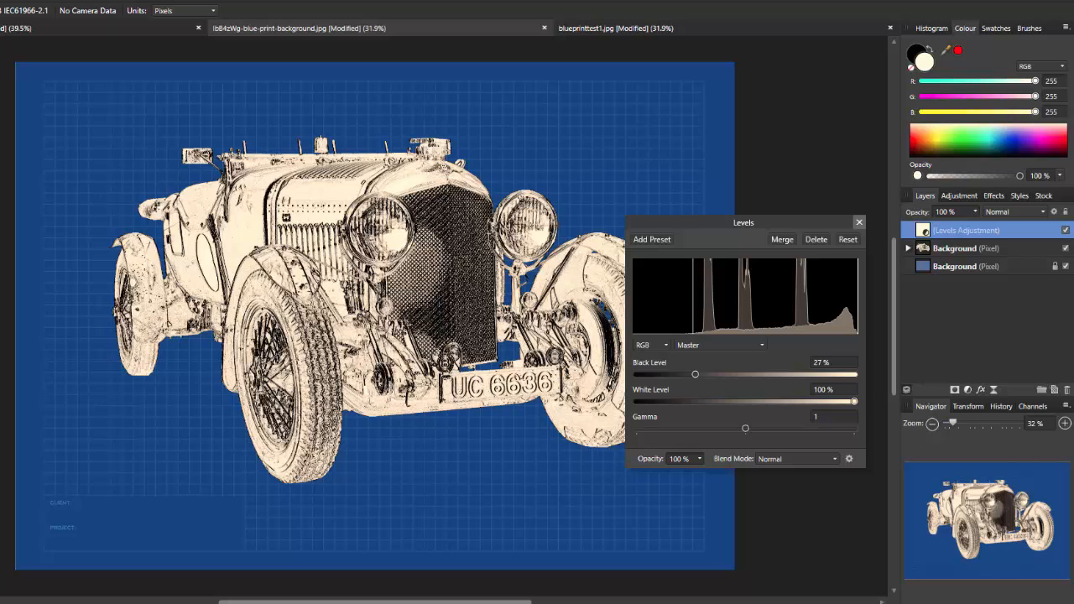
click(858, 222)
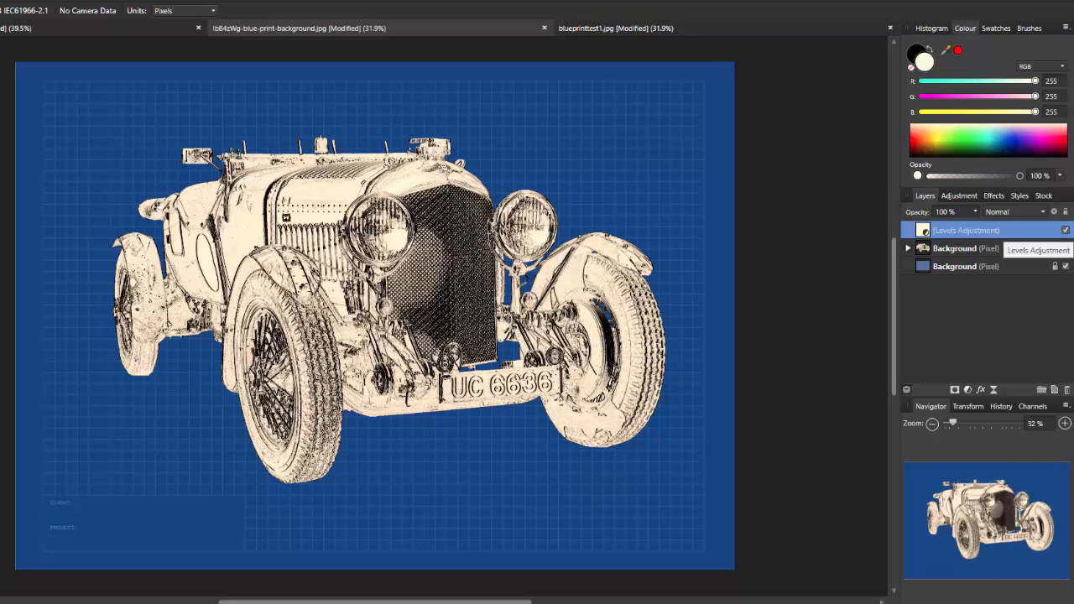
- Nest the Levels adjustment inside the car layer so it affects only the car, and check the layer's contents
click(1003, 231)
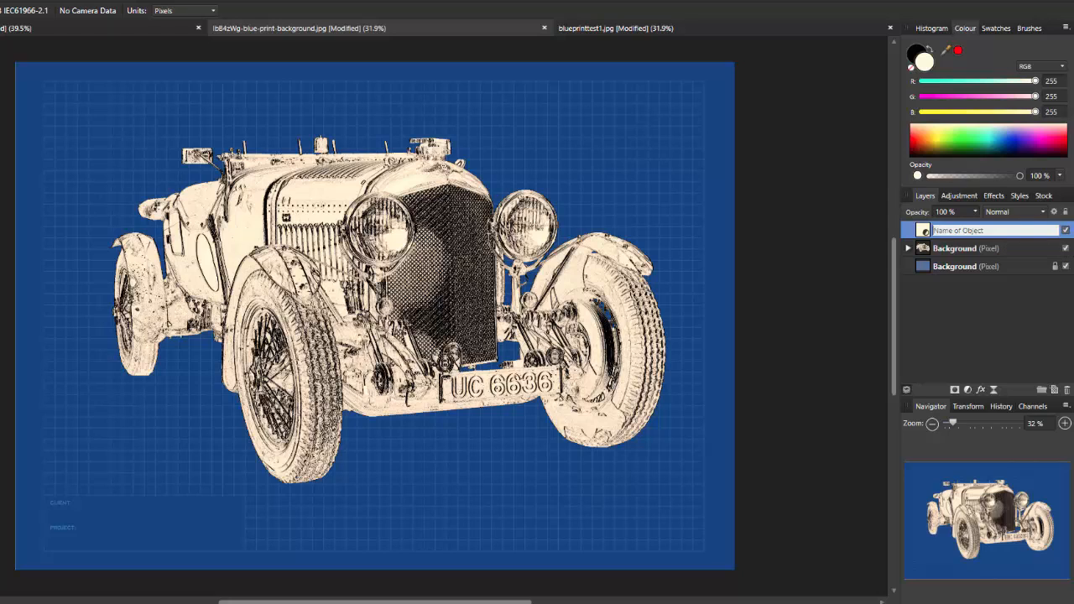
key(Escape)
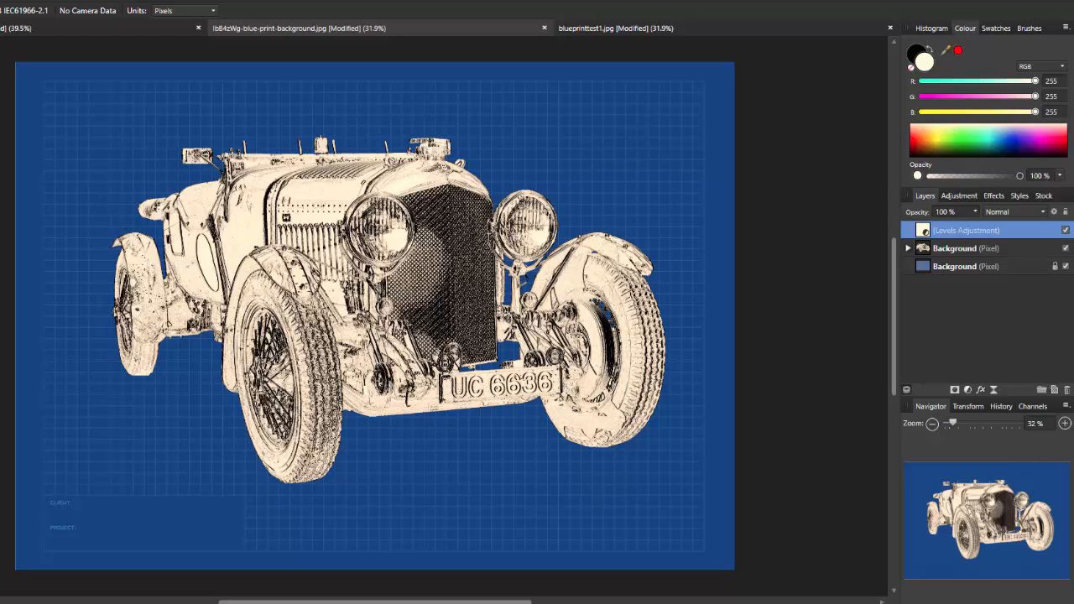
drag(990, 231, 987, 250)
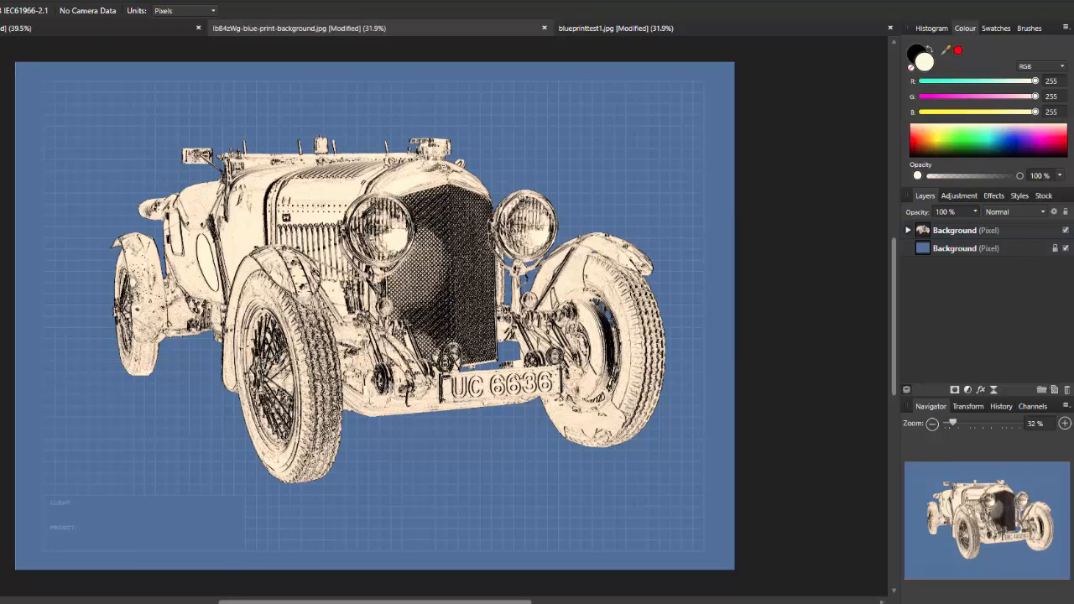
click(908, 229)
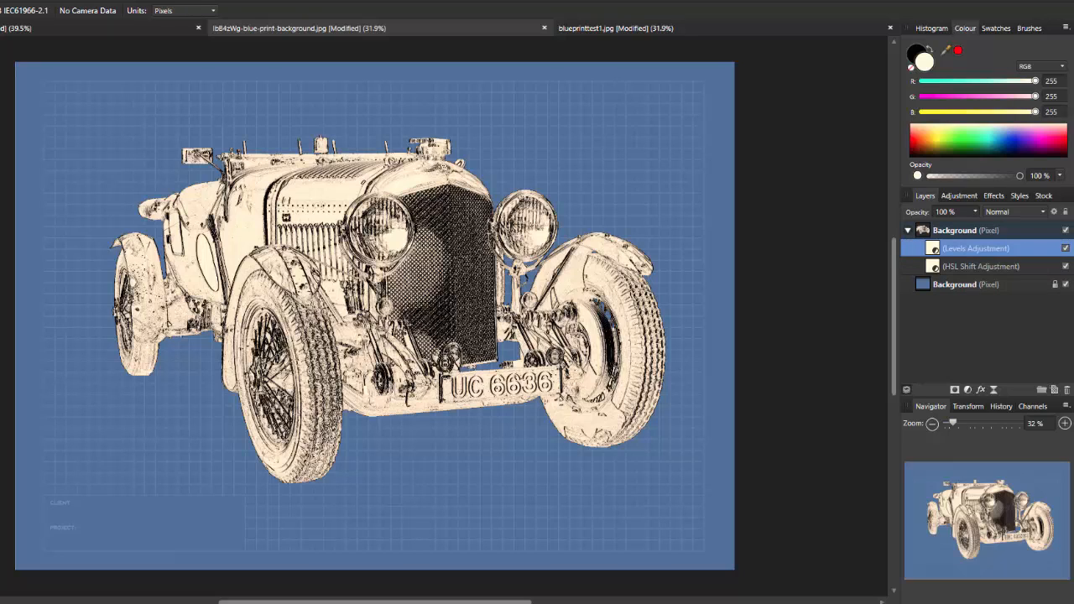
click(908, 230)
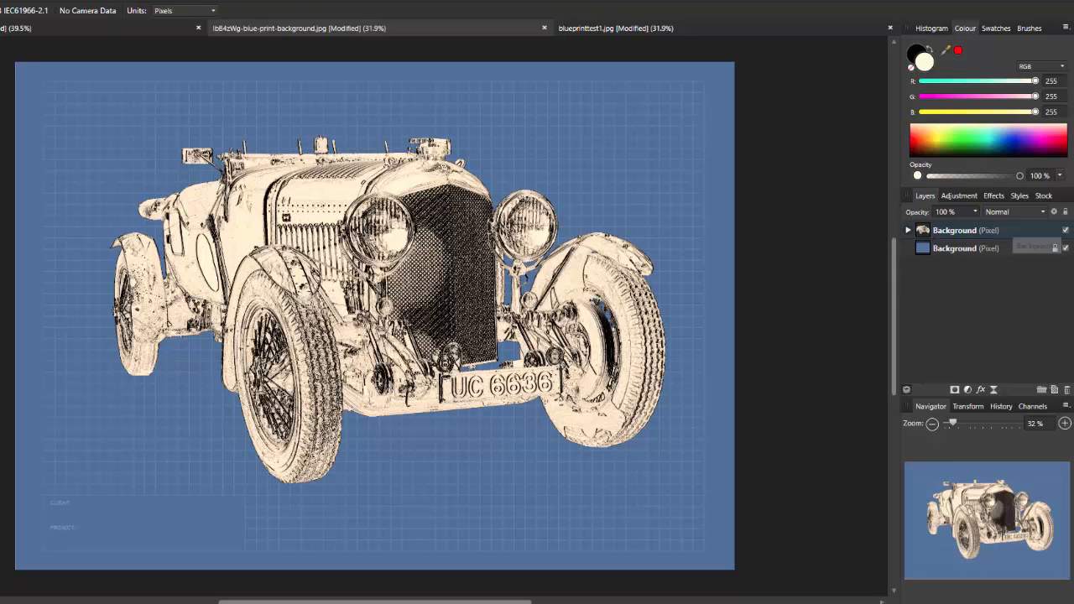
- Reduce the car layer's opacity to 65%
click(1011, 230)
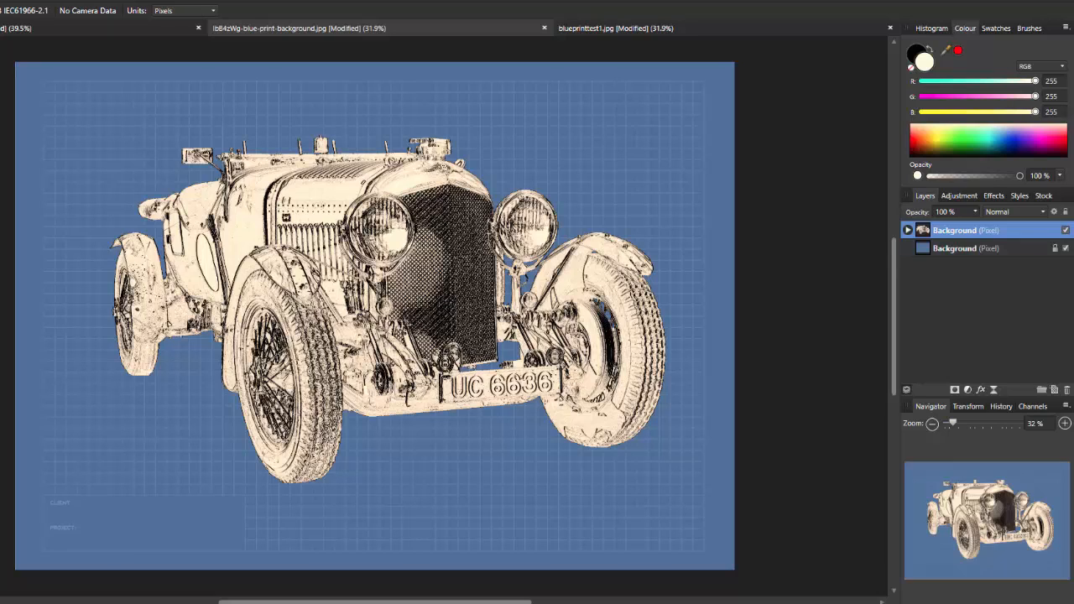
click(975, 211)
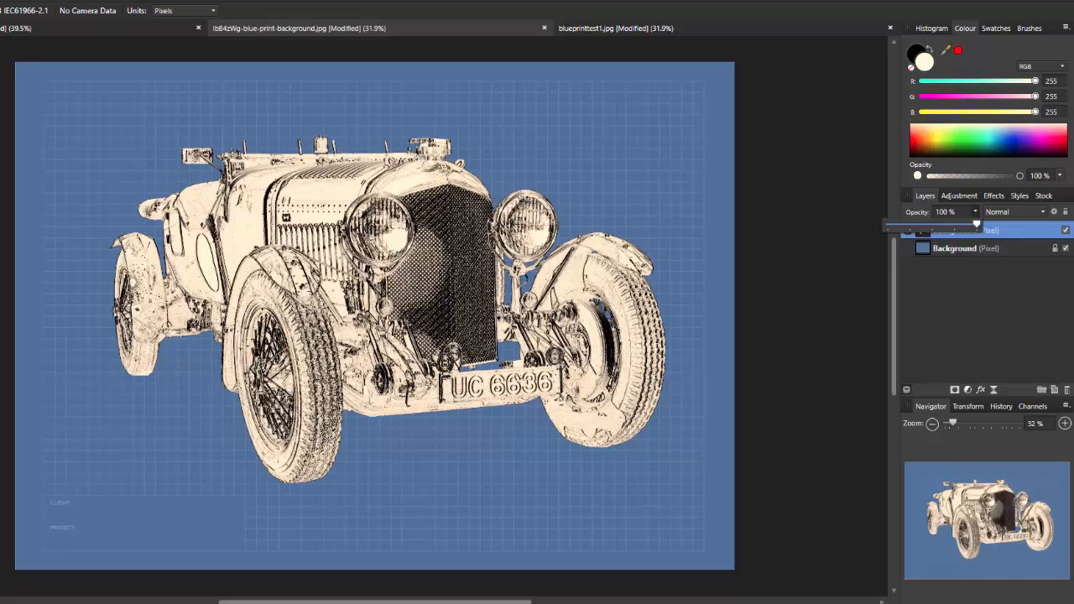
drag(977, 225, 940, 224)
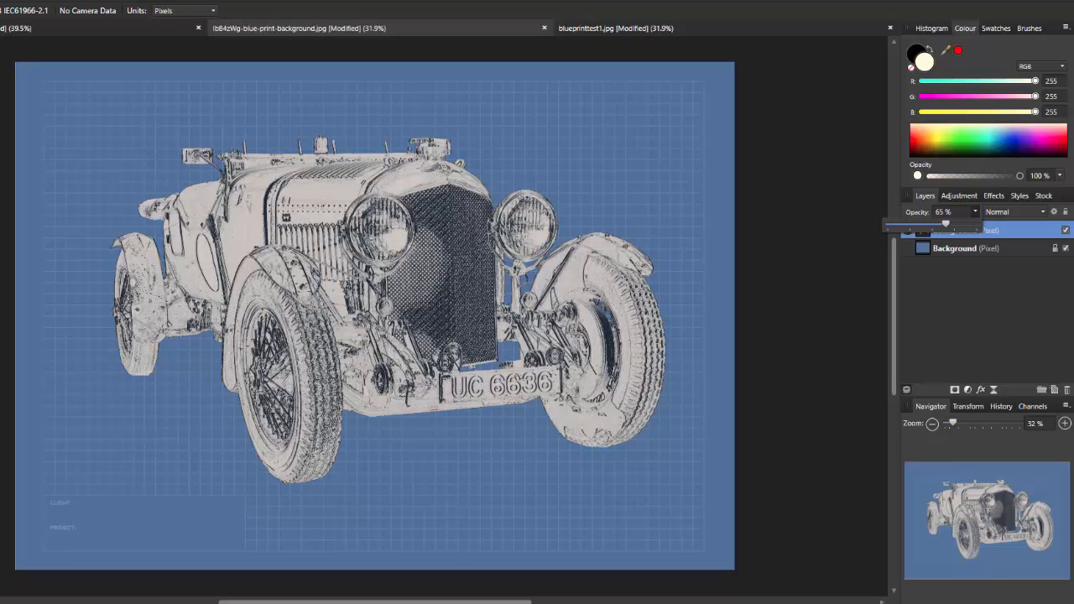
key(Escape)
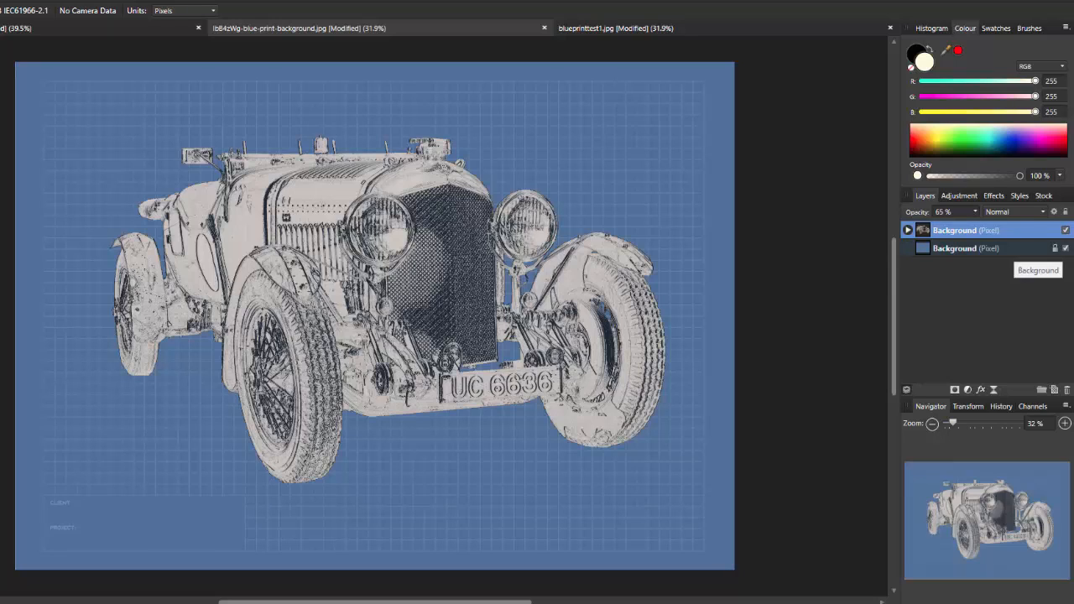
- Add a Levels adjustment directly above the blue grid background layer with the black level set to 22%
click(1023, 250)
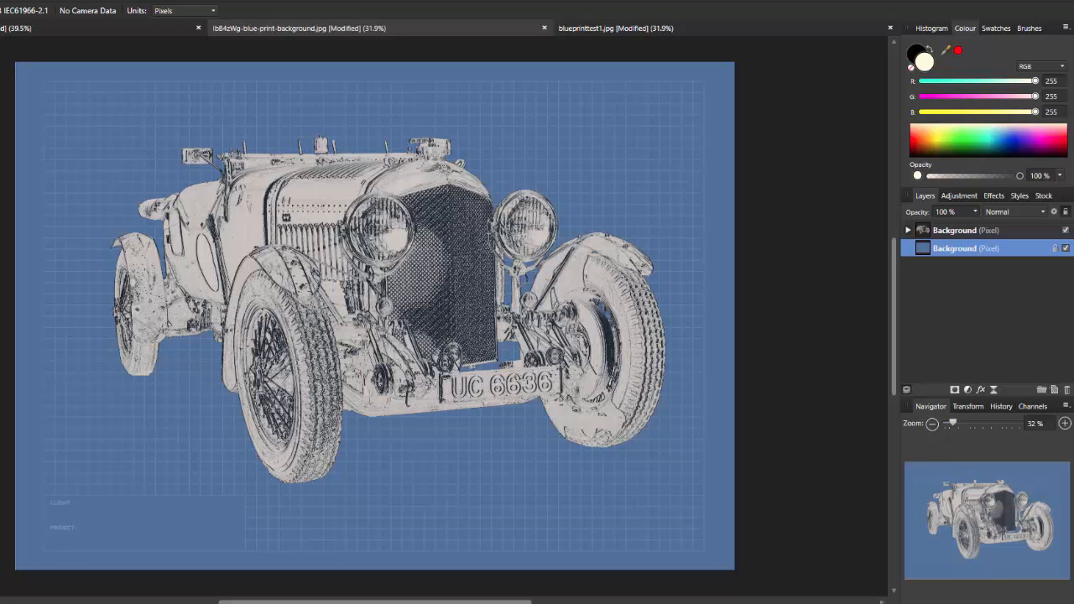
click(967, 389)
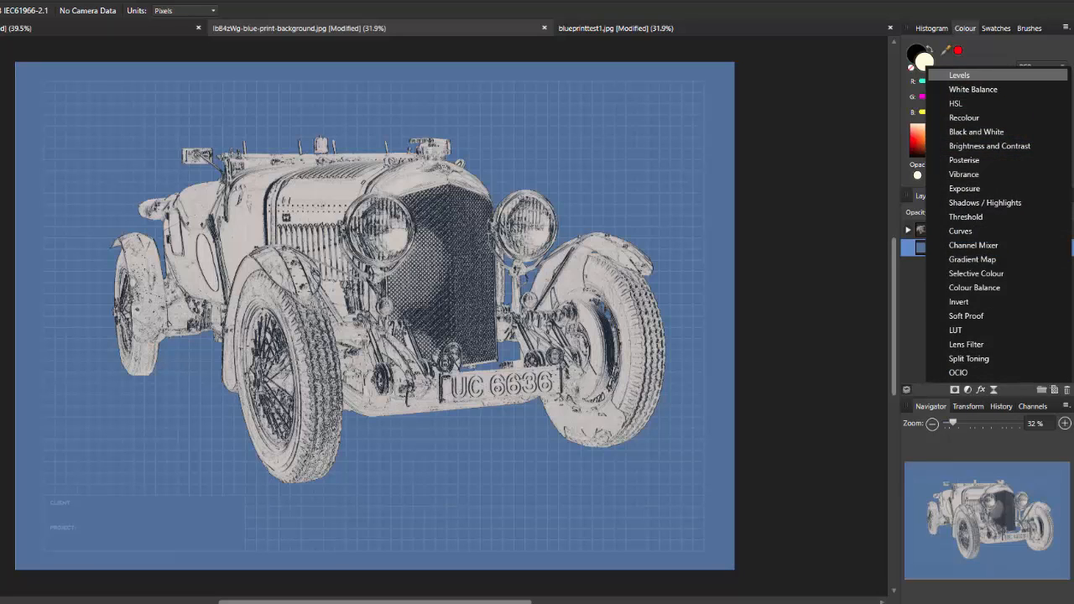
click(958, 75)
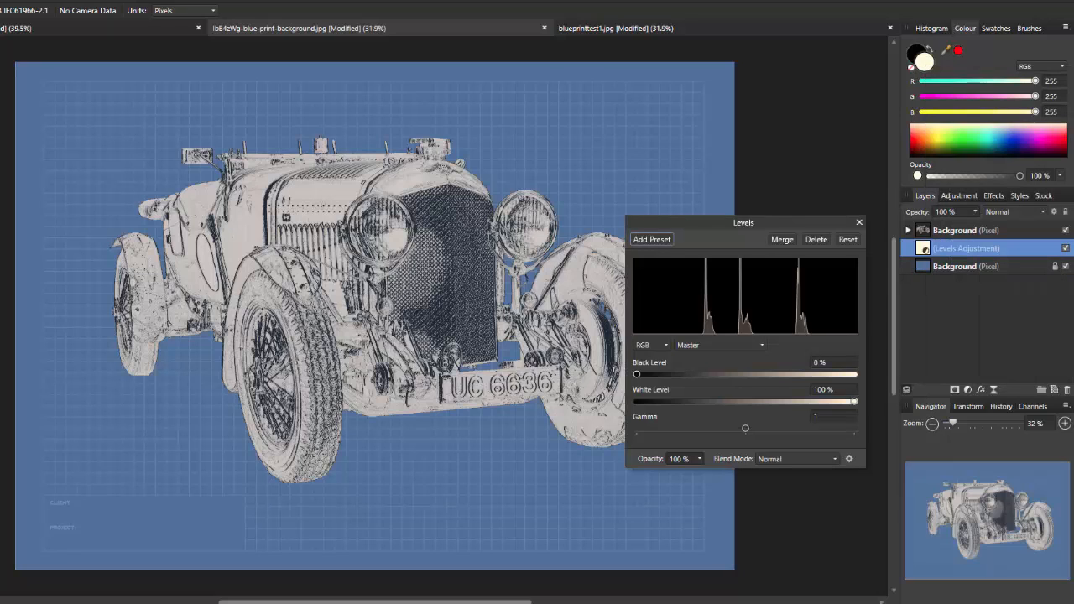
drag(635, 374, 685, 374)
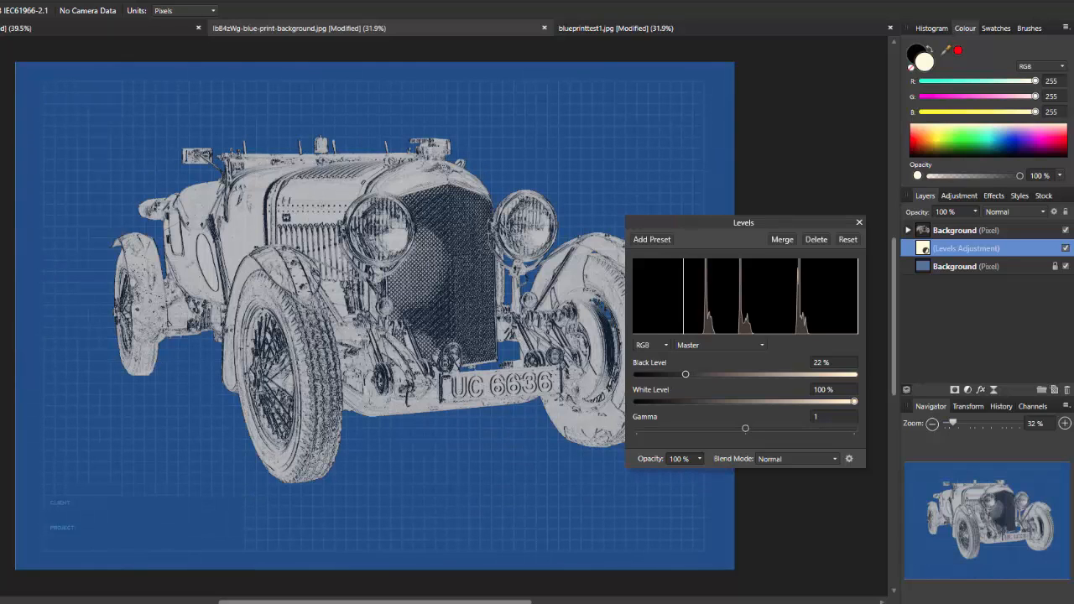
click(858, 222)
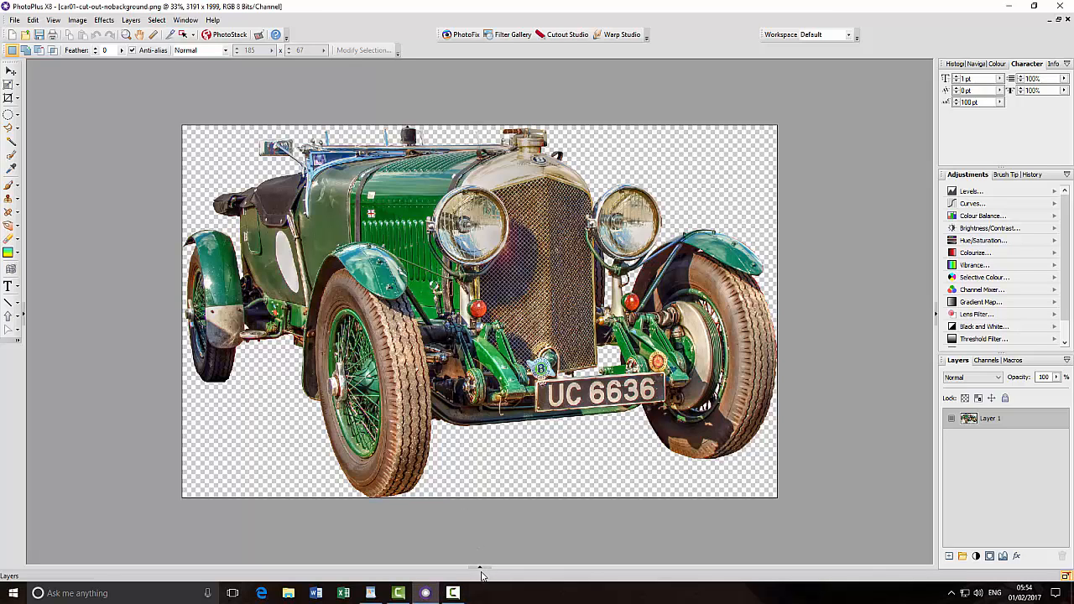
- In PhotoPlus X8, reveal the open documents and copy the entire image from car01-cut-out-nobackground.png
click(479, 570)
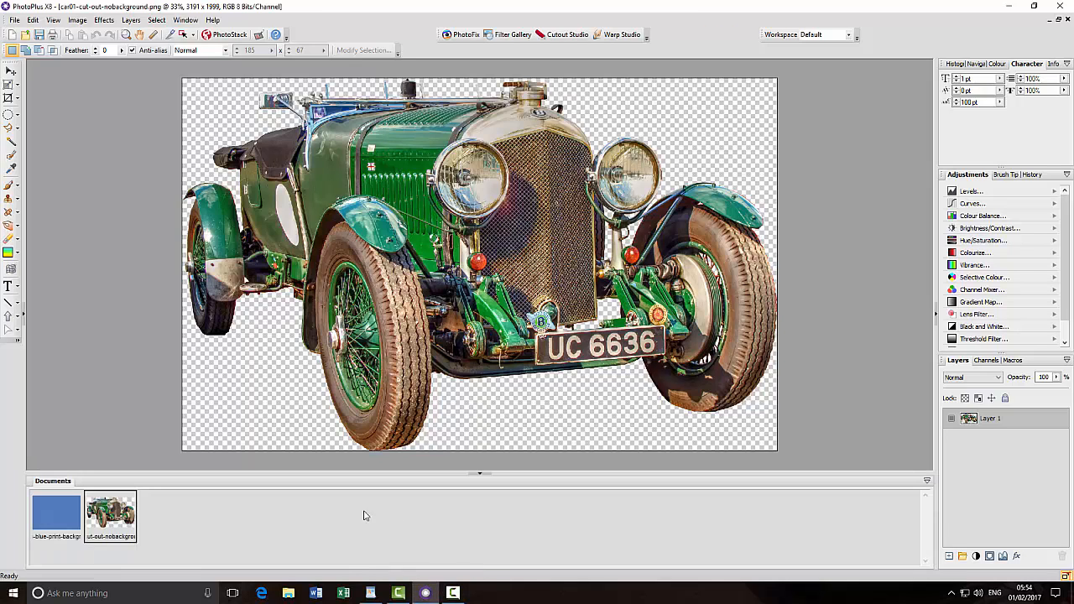
click(67, 513)
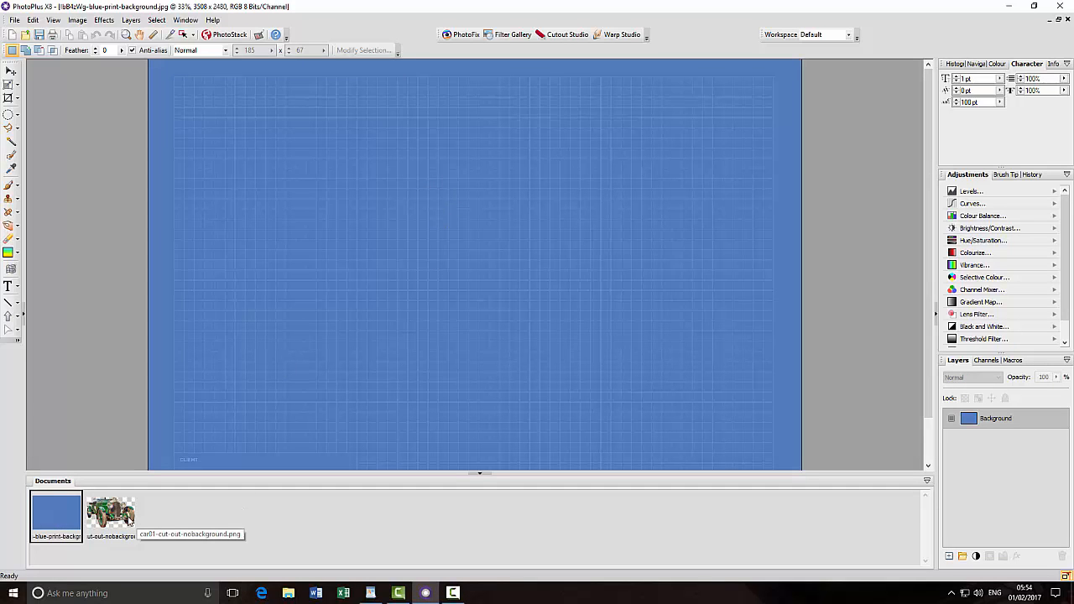
click(110, 514)
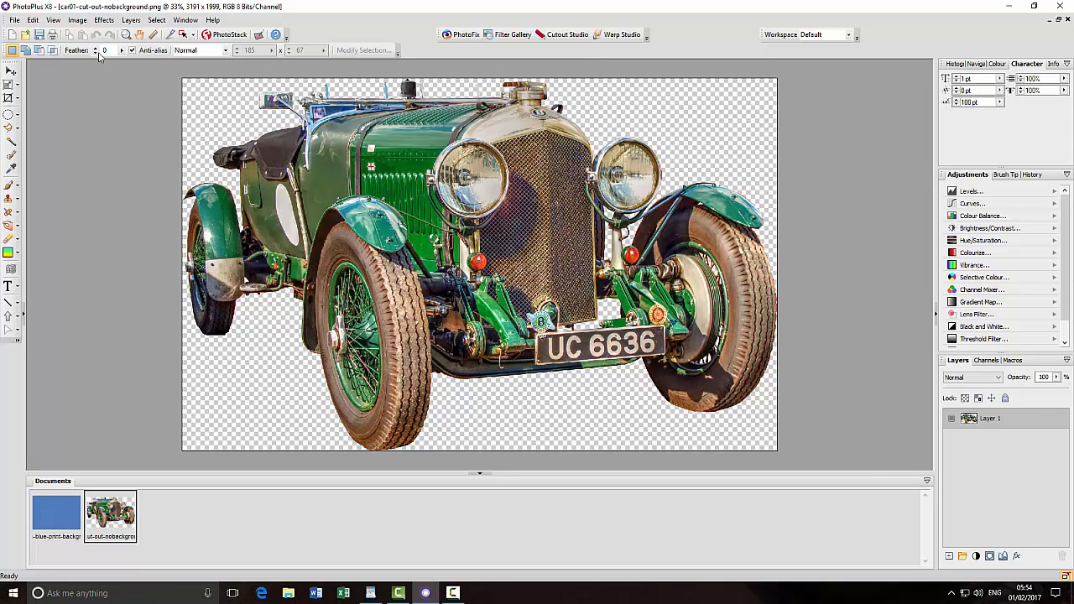
click(157, 20)
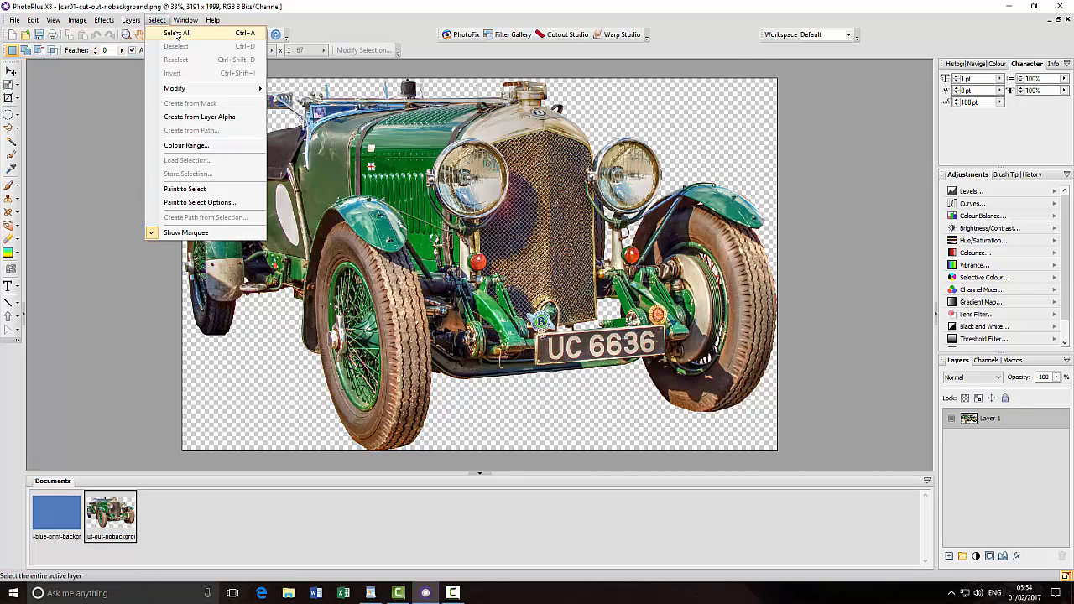
click(176, 34)
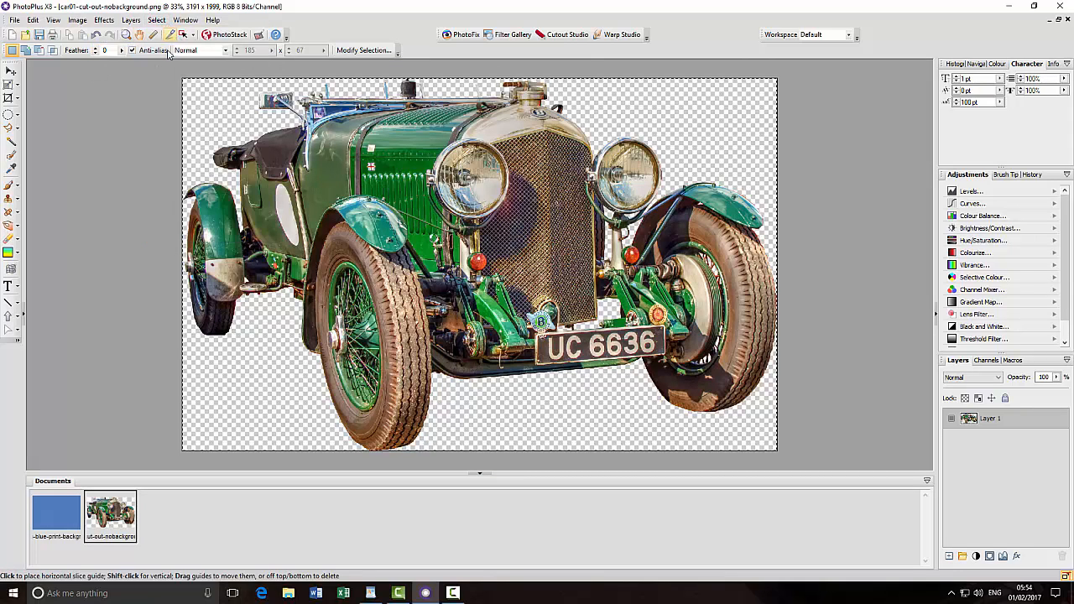
click(34, 20)
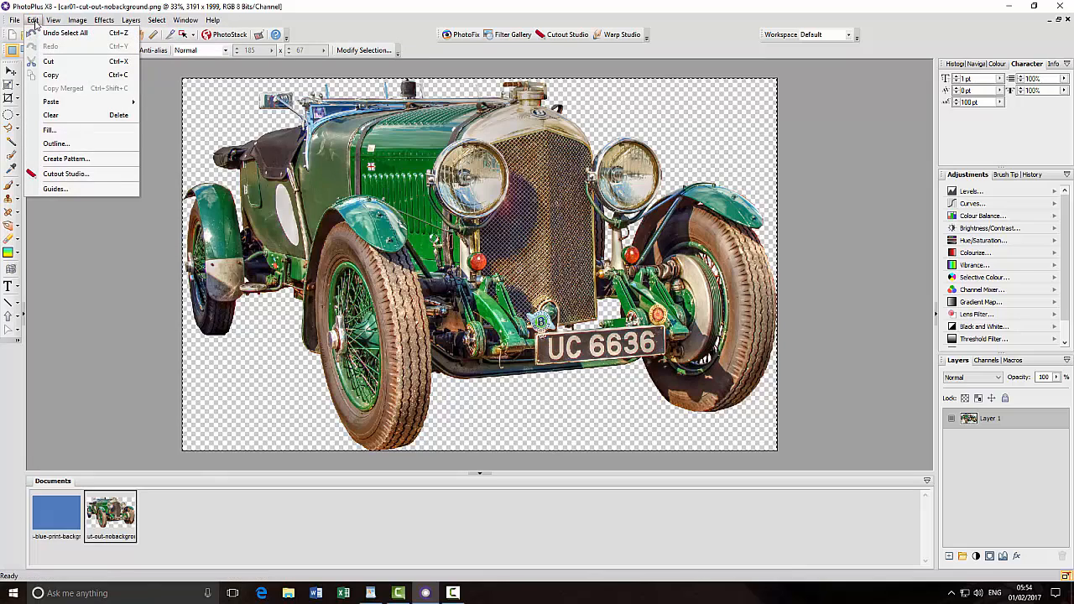
click(50, 76)
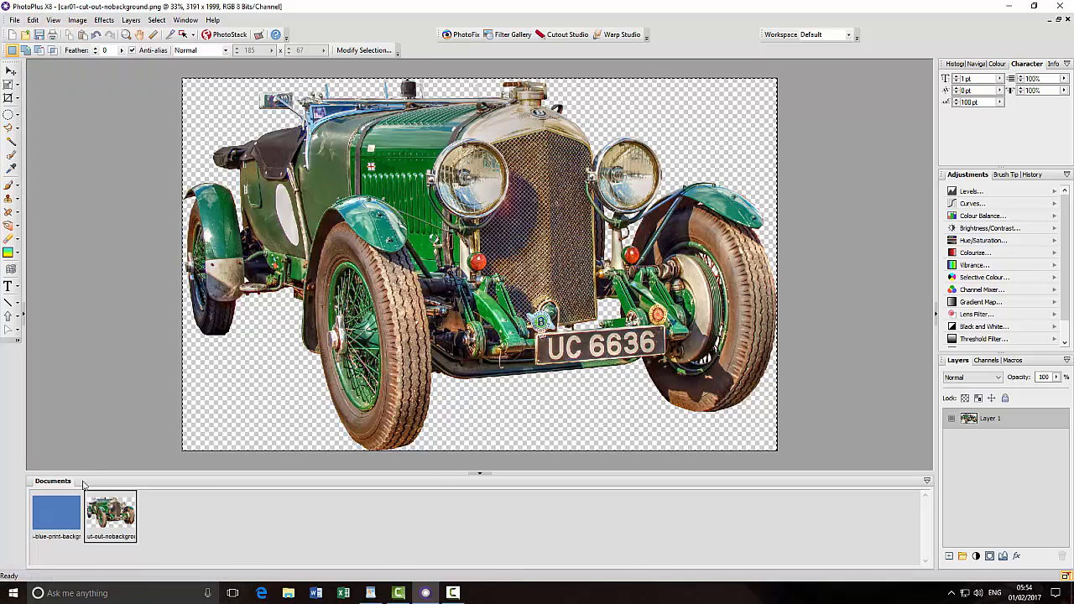
- Paste the copied car as a new layer into the blueprint background document and collapse the list of open documents
click(48, 526)
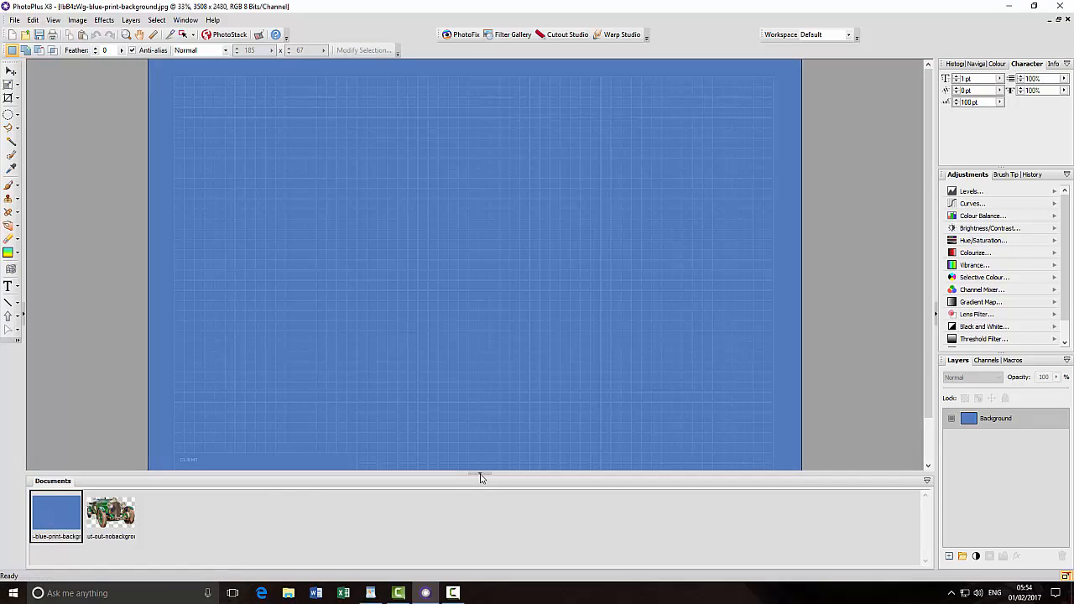
click(480, 474)
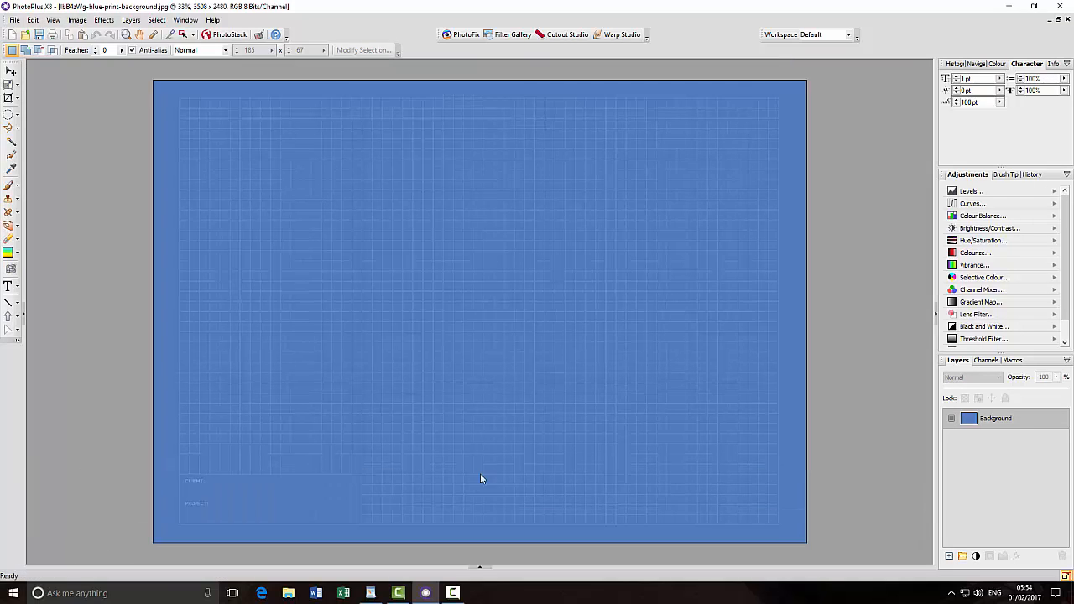
click(33, 20)
mouse_move(117, 106)
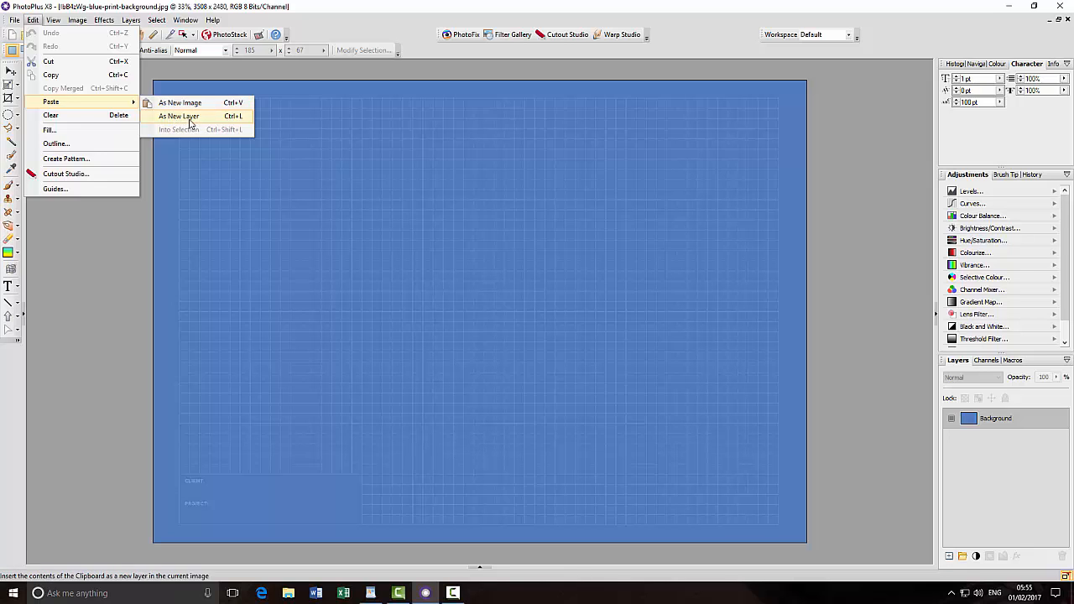
click(192, 121)
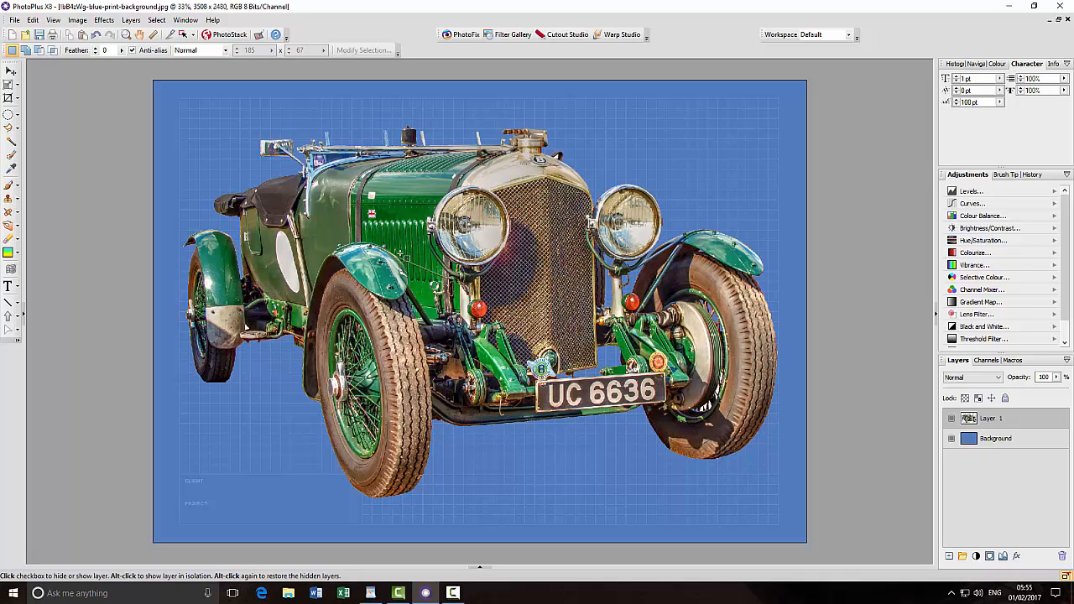
- Scale the car layer down proportionally and move it to the middle of the blueprint grid, clear of the CLIENT and PROJECT labels
click(8, 85)
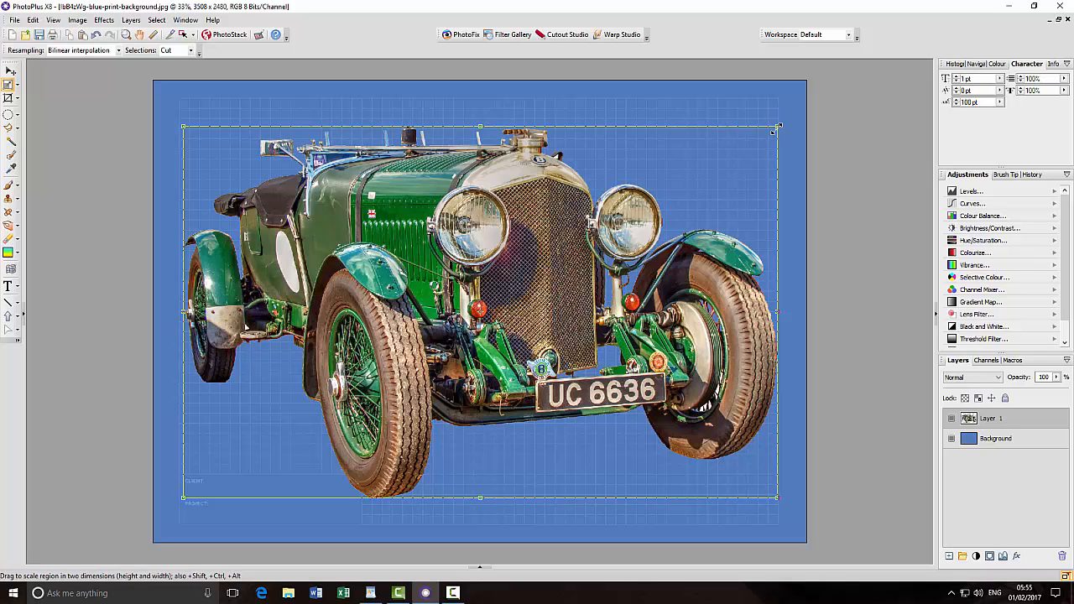
key(shift)
drag(778, 126, 698, 176)
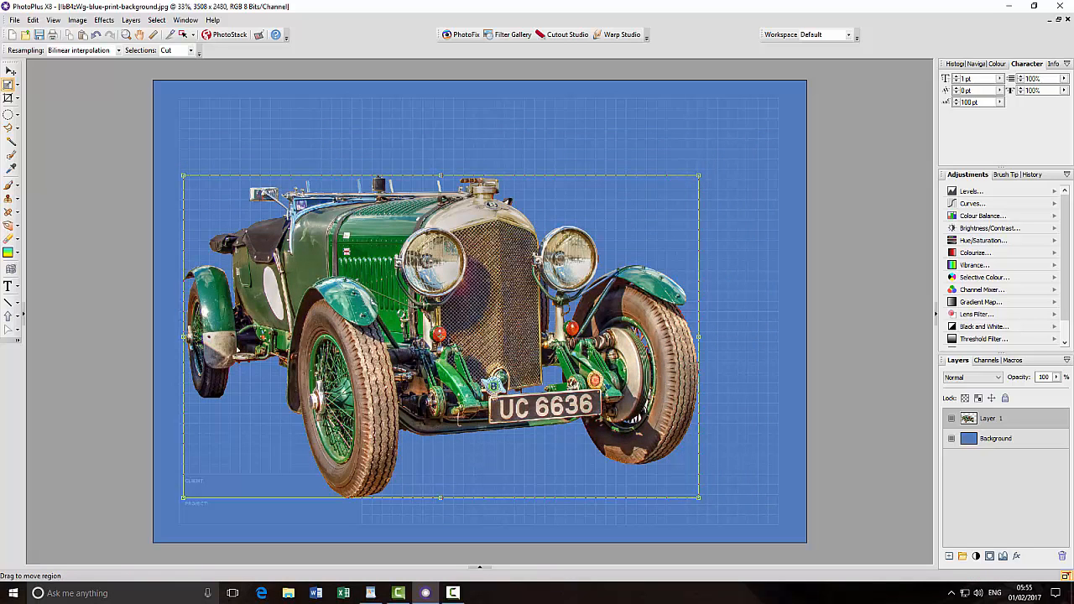
drag(443, 346, 522, 302)
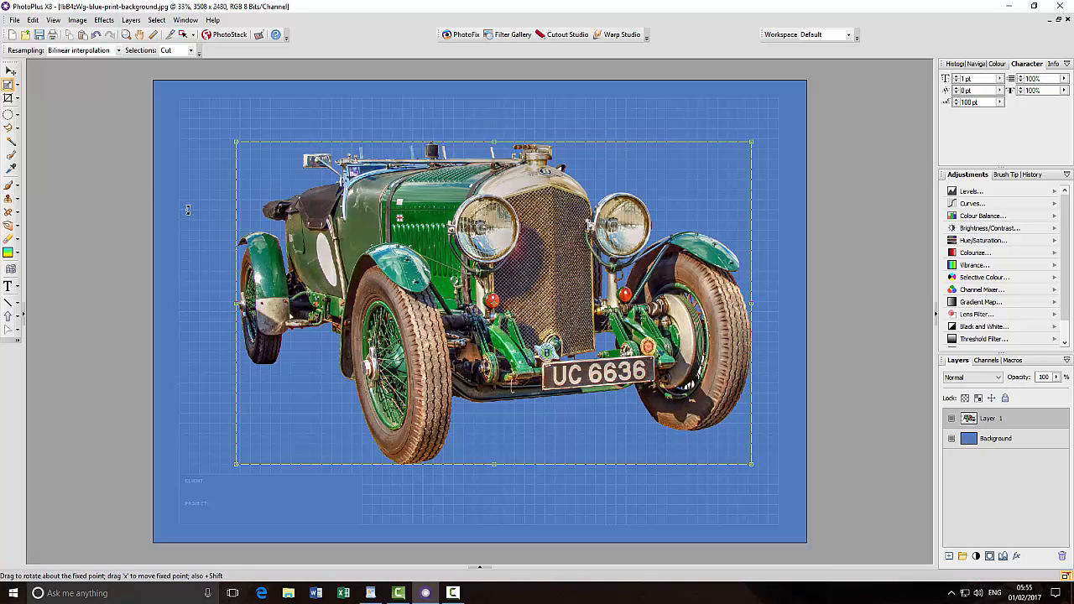
click(12, 118)
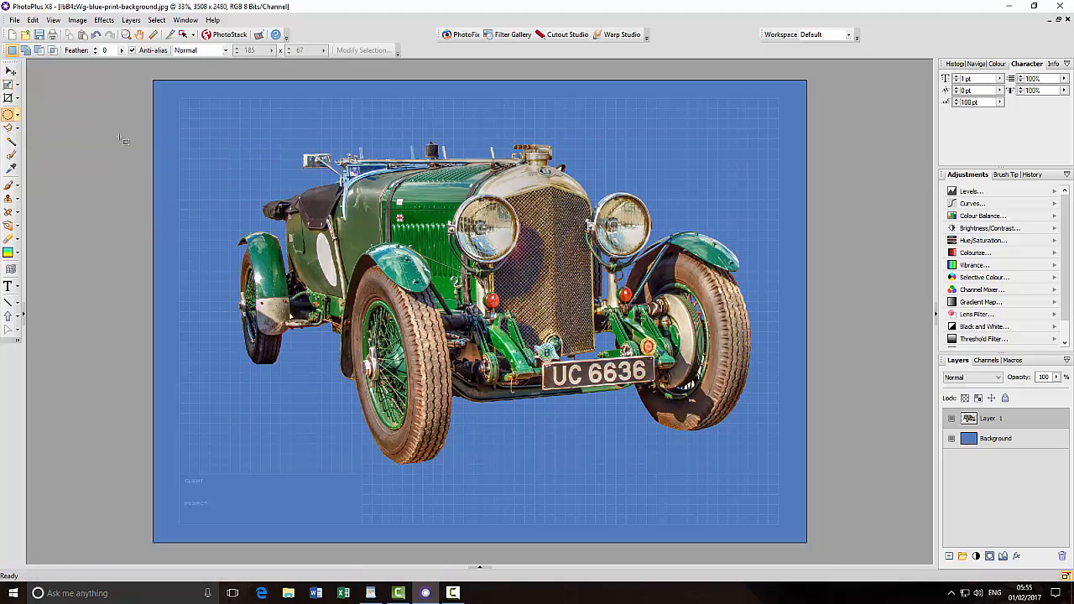
- Try the Find All and Find Horizontal edge effects on the car layer, undoing each one
click(104, 21)
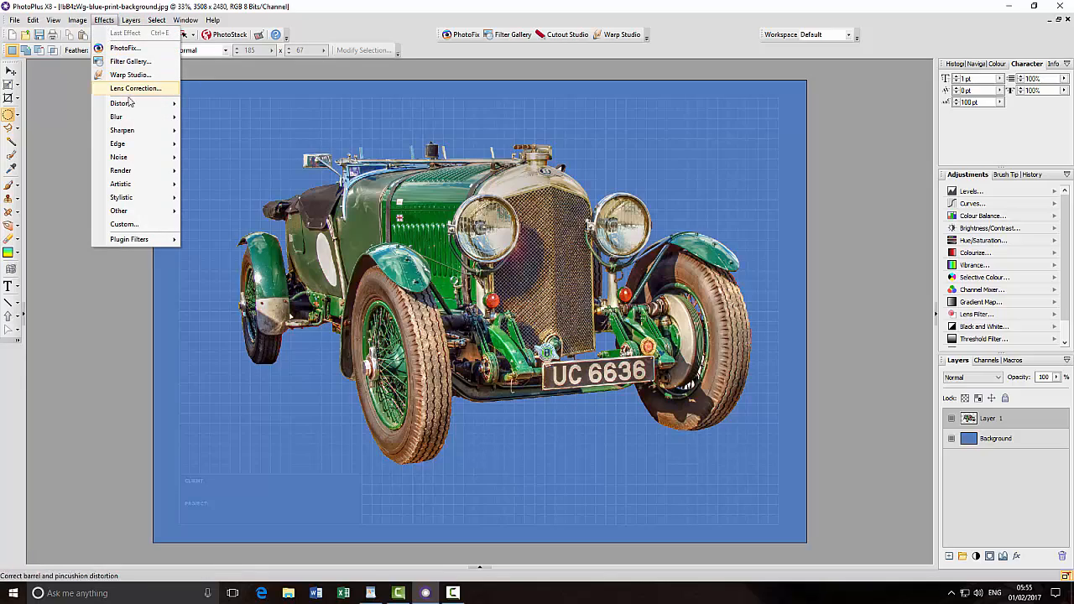
mouse_move(130, 145)
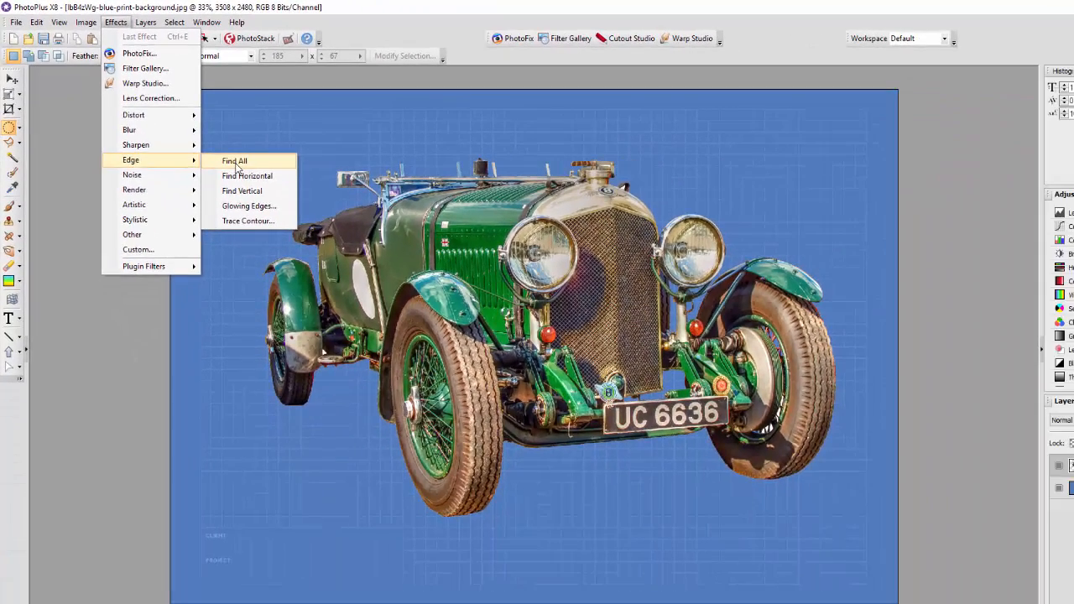
click(237, 165)
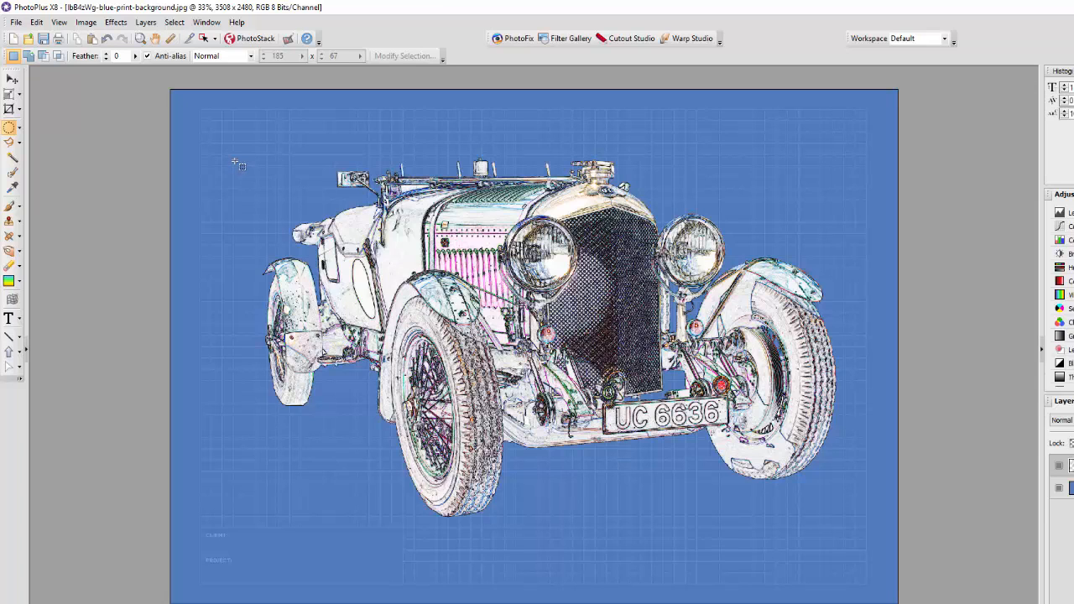
key(ctrl+z)
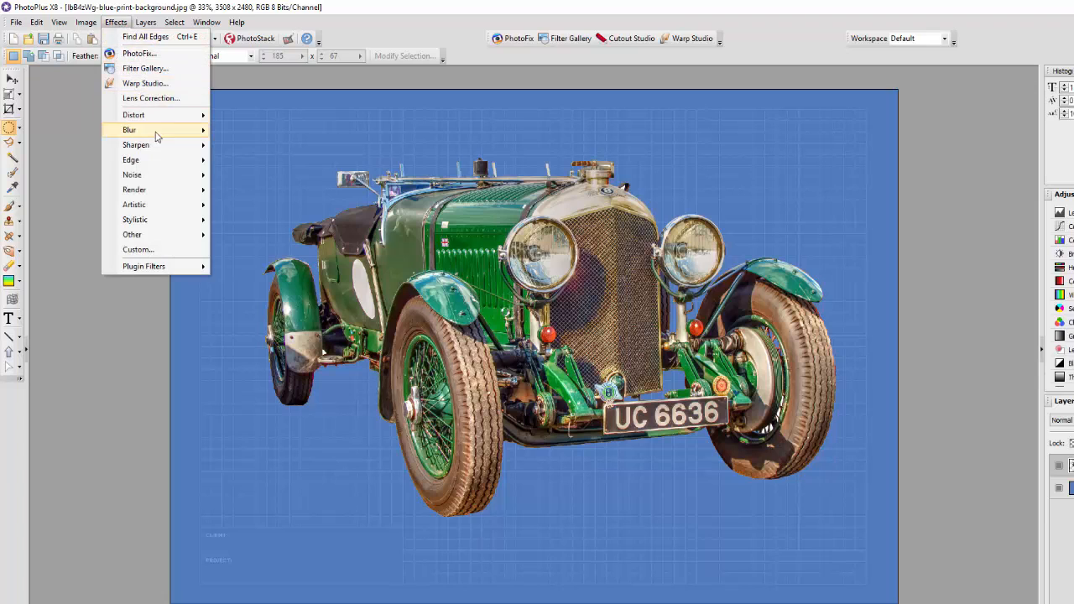
mouse_move(183, 159)
click(241, 177)
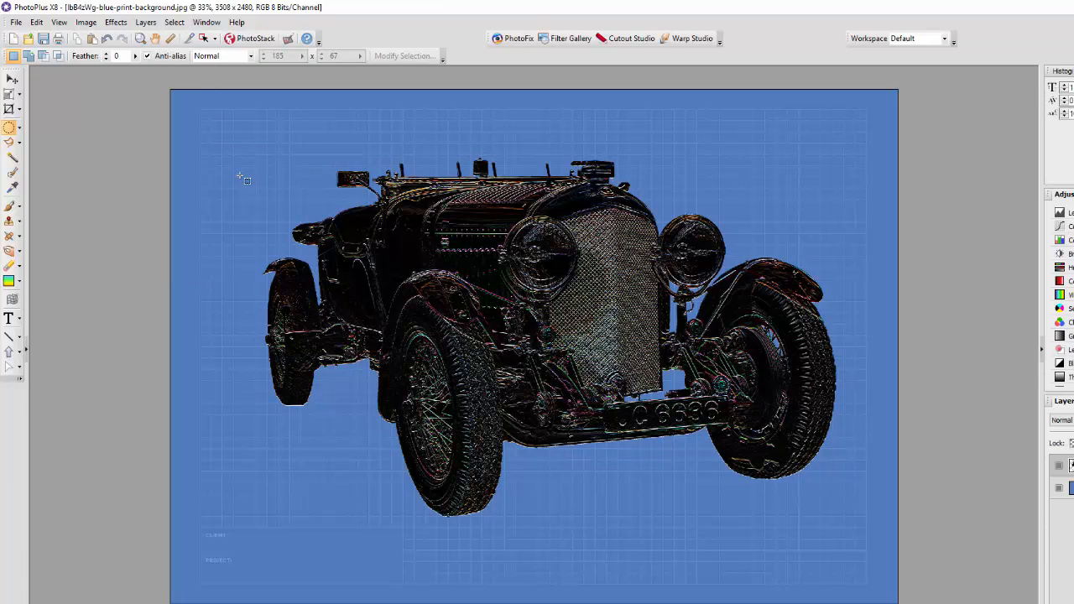
key(ctrl+z)
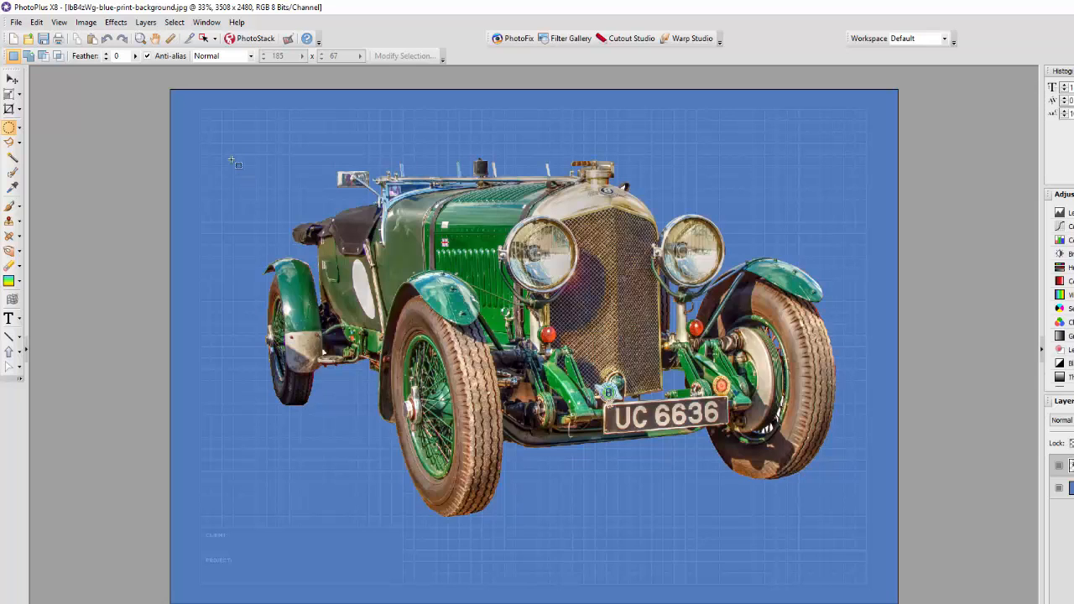
- Try the Find Vertical edge effect on the car and undo it, and preview Glowing Edges without applying it
click(116, 23)
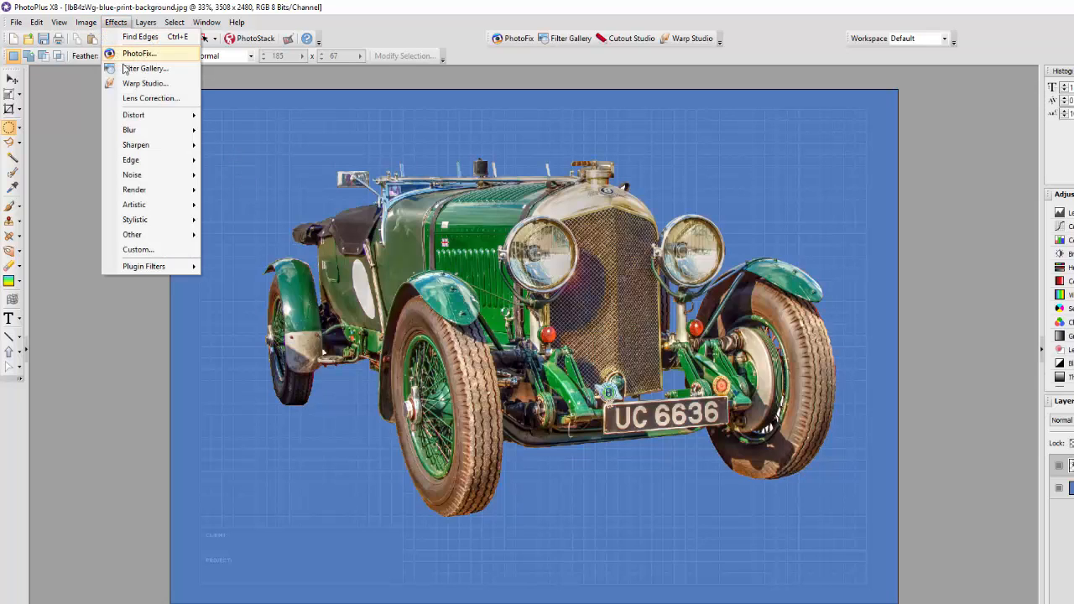
mouse_move(192, 160)
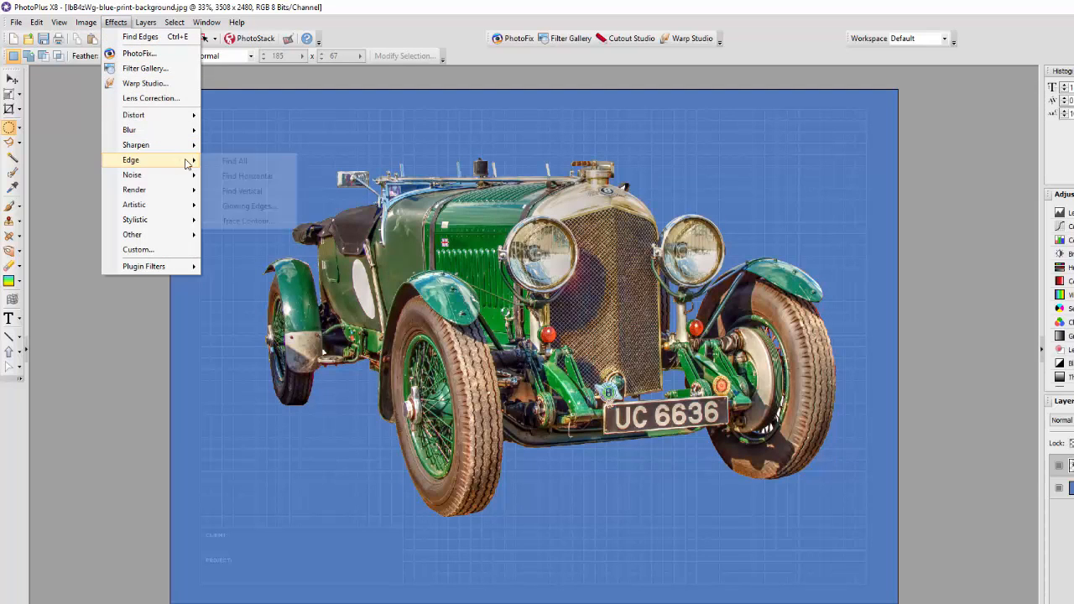
click(241, 191)
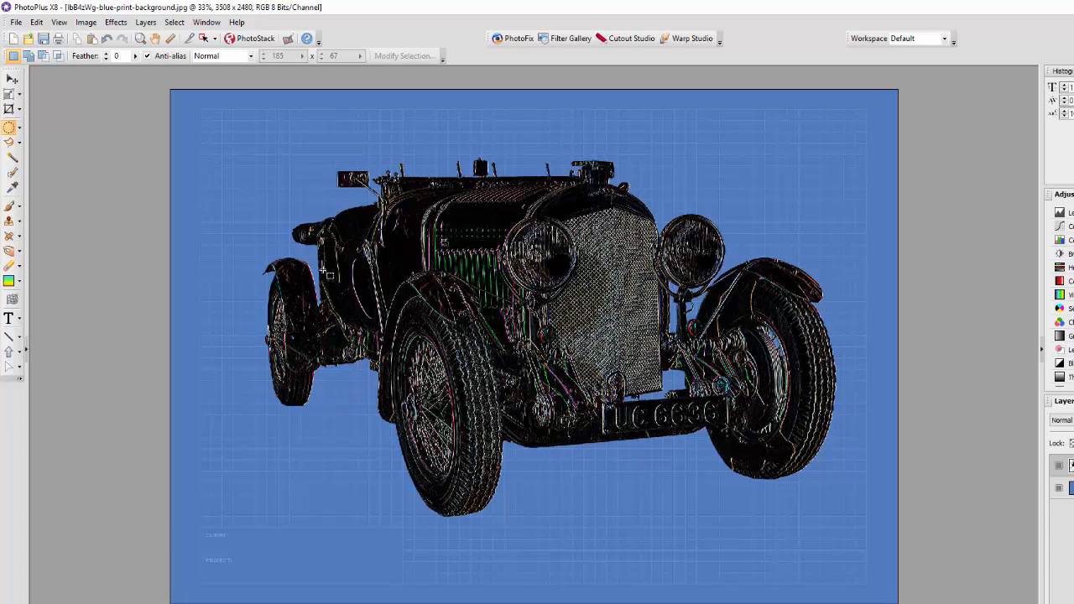
key(ctrl+z)
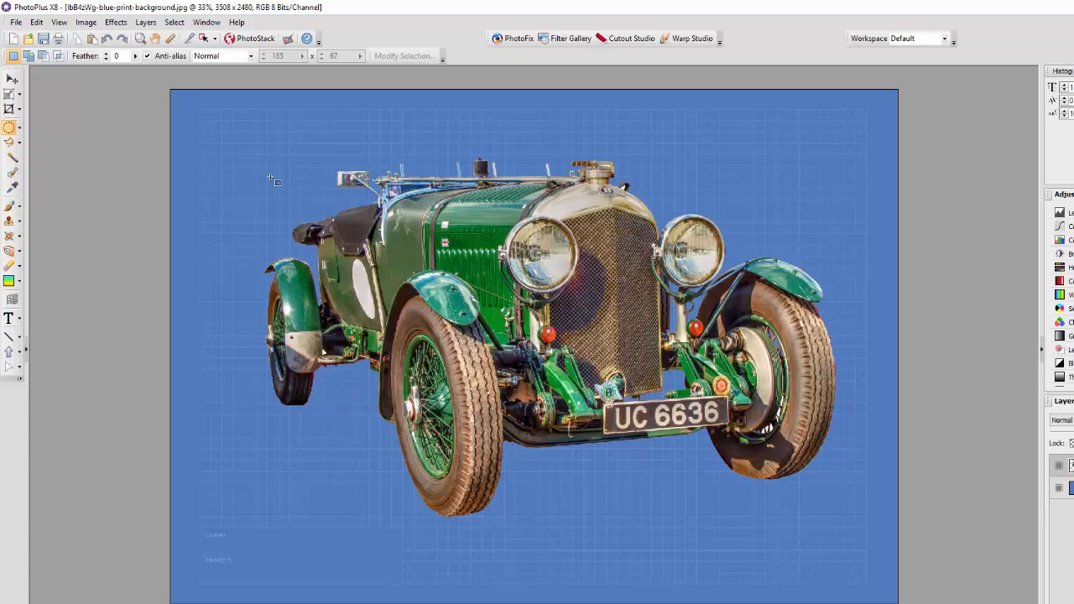
click(118, 23)
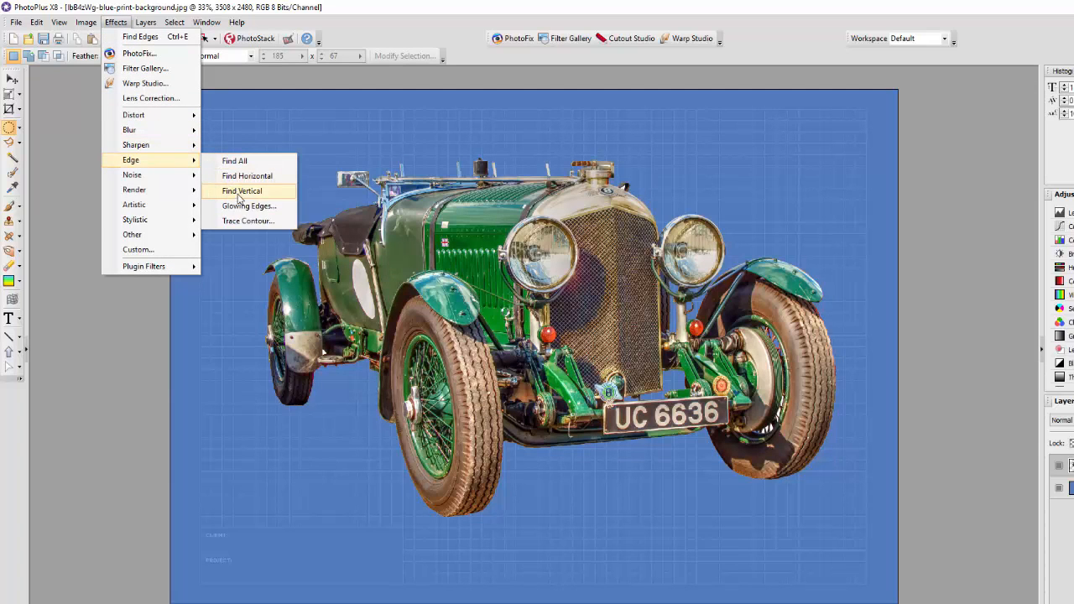
click(245, 211)
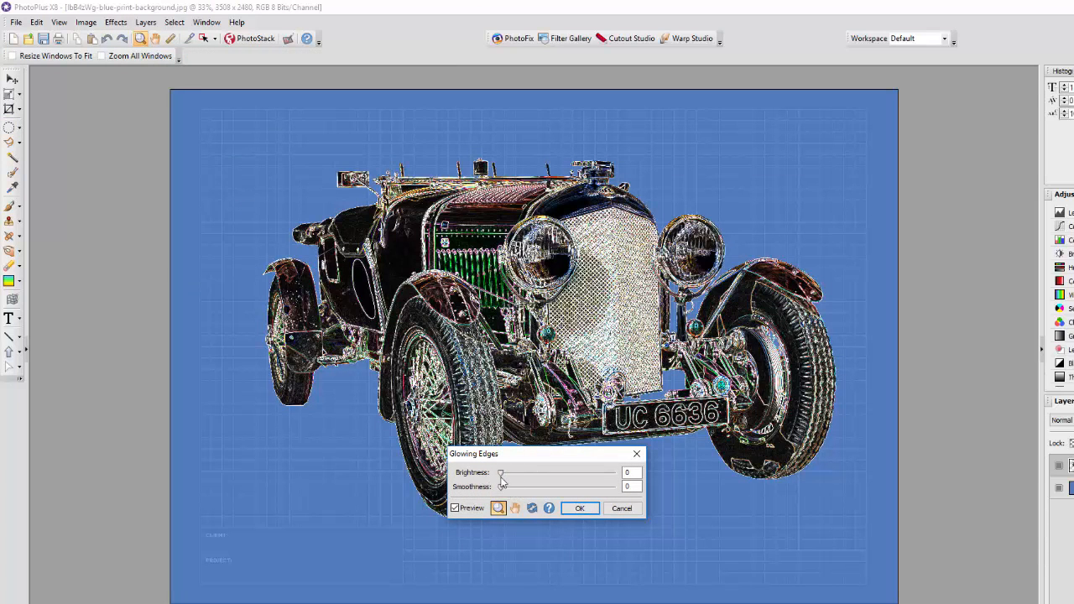
drag(522, 457, 628, 500)
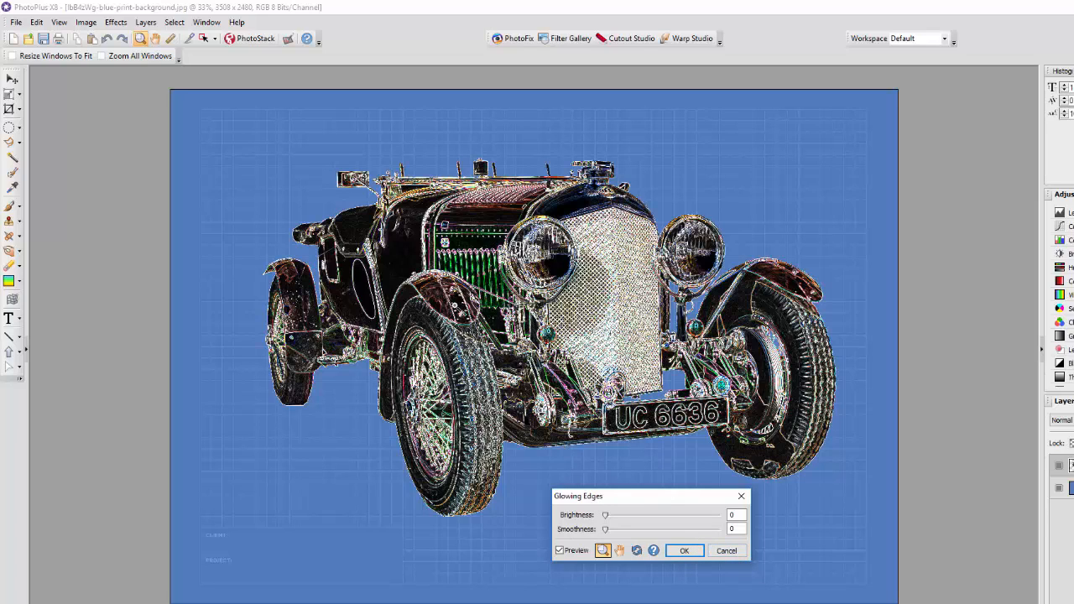
click(726, 551)
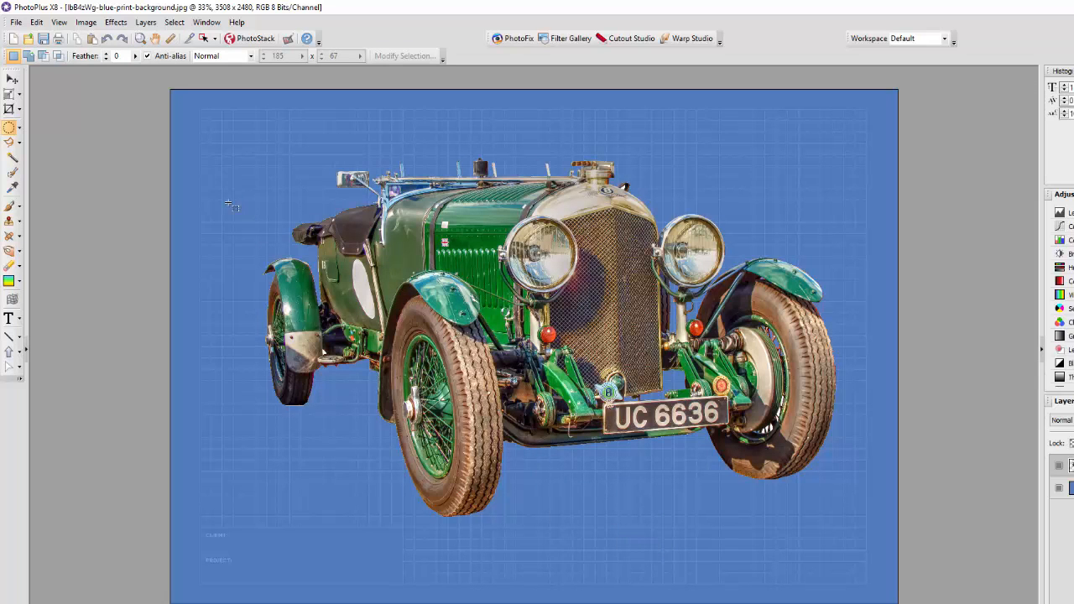
- Try the Find All edge effect on the car once more and undo it
click(116, 22)
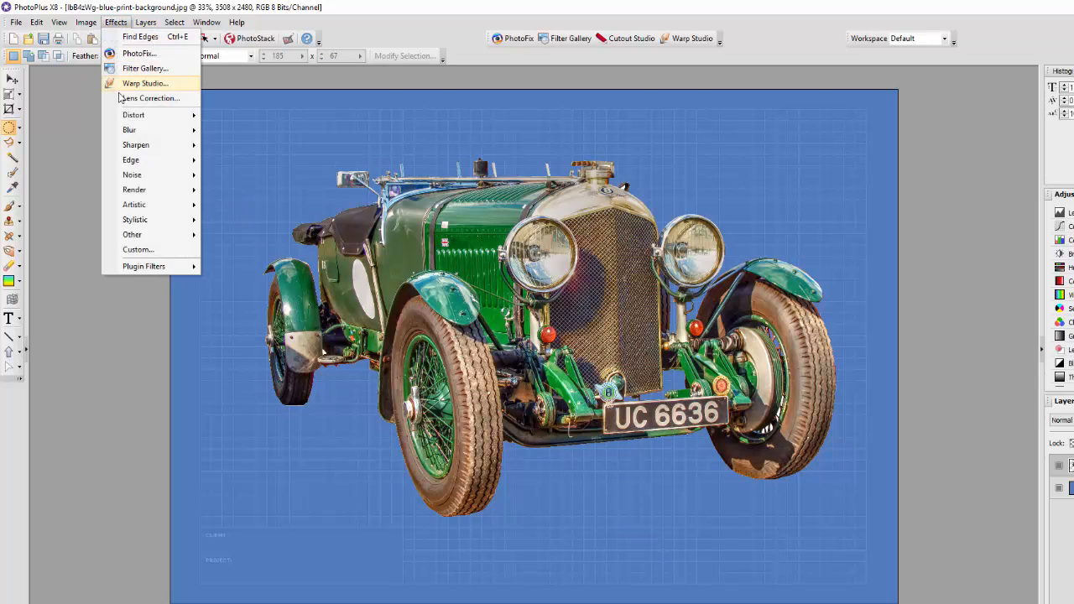
mouse_move(151, 162)
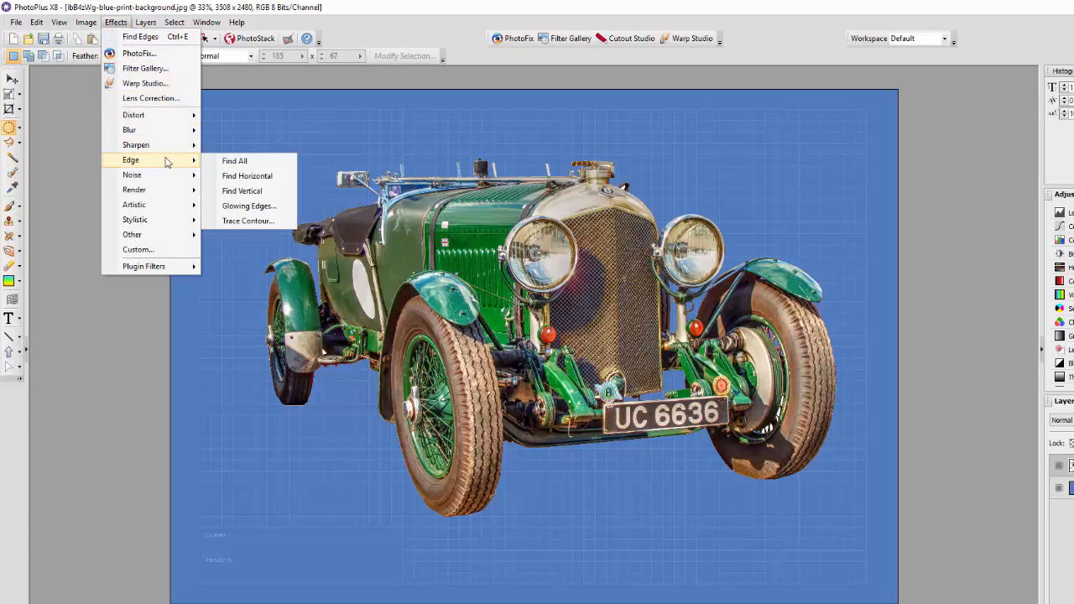
click(235, 162)
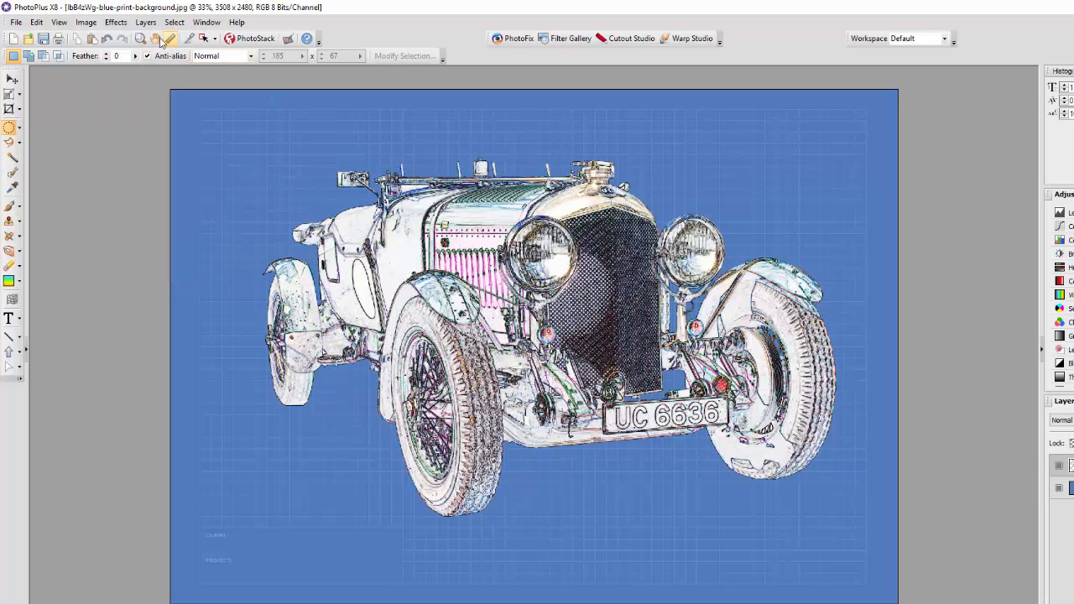
click(106, 39)
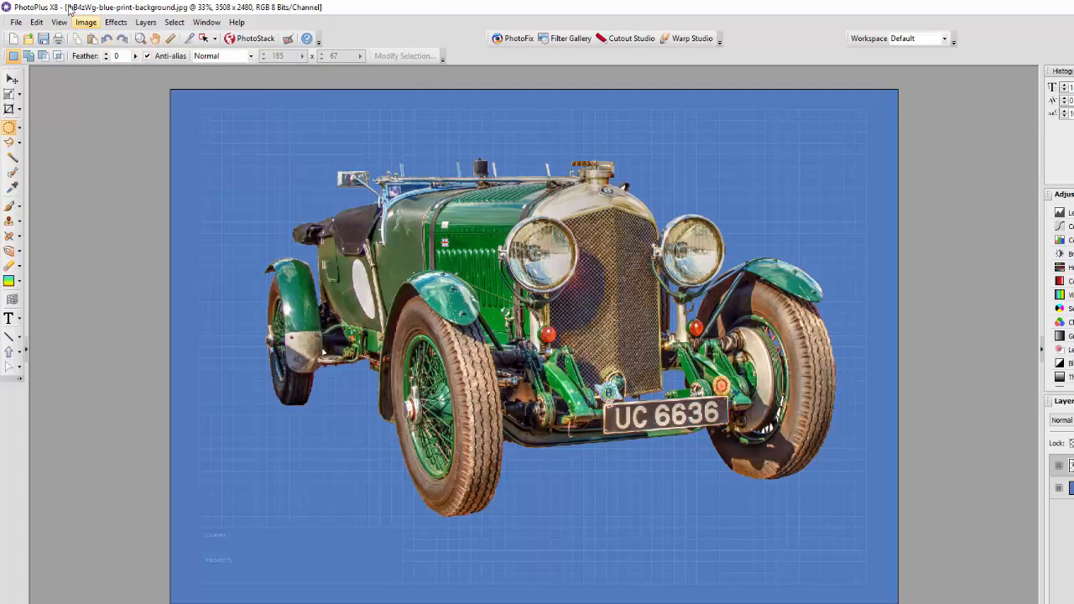
- Apply the Glowing Edges effect to the car layer with brightness 3 and smoothness 9
click(128, 26)
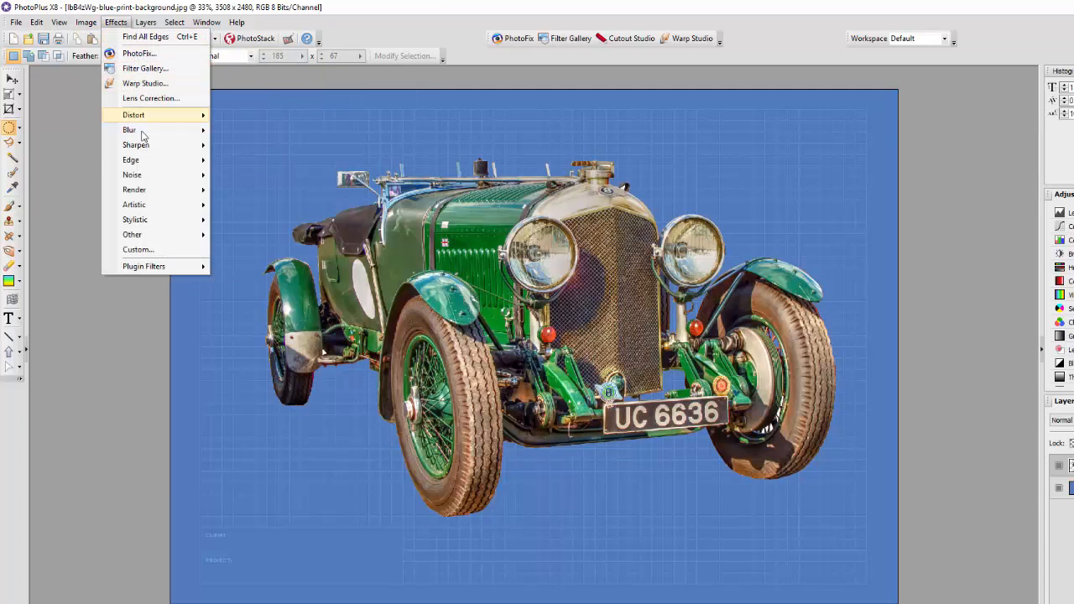
mouse_move(150, 166)
click(256, 206)
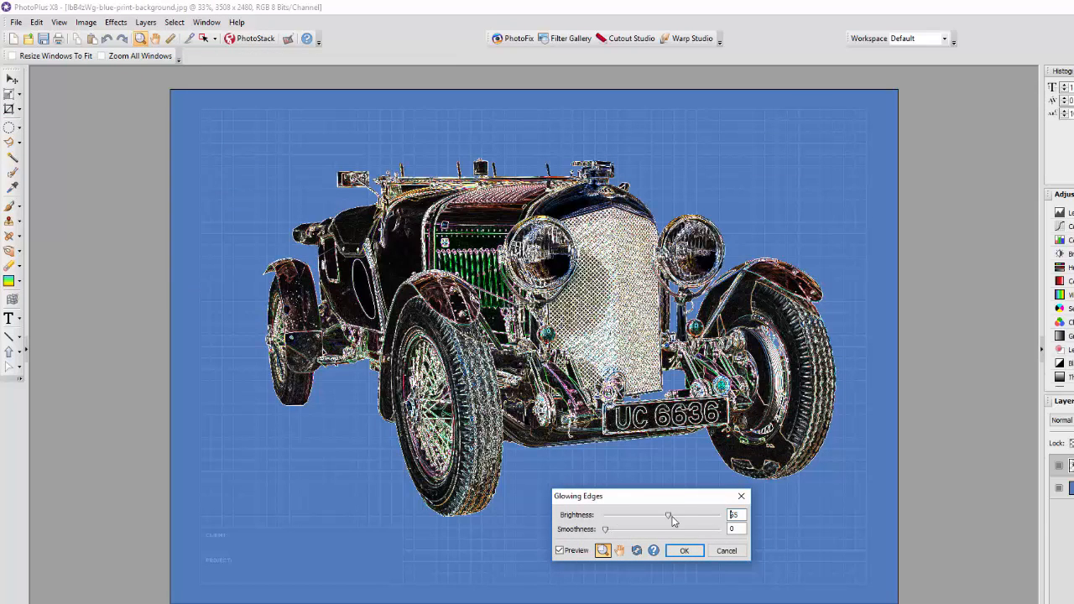
drag(672, 521, 674, 521)
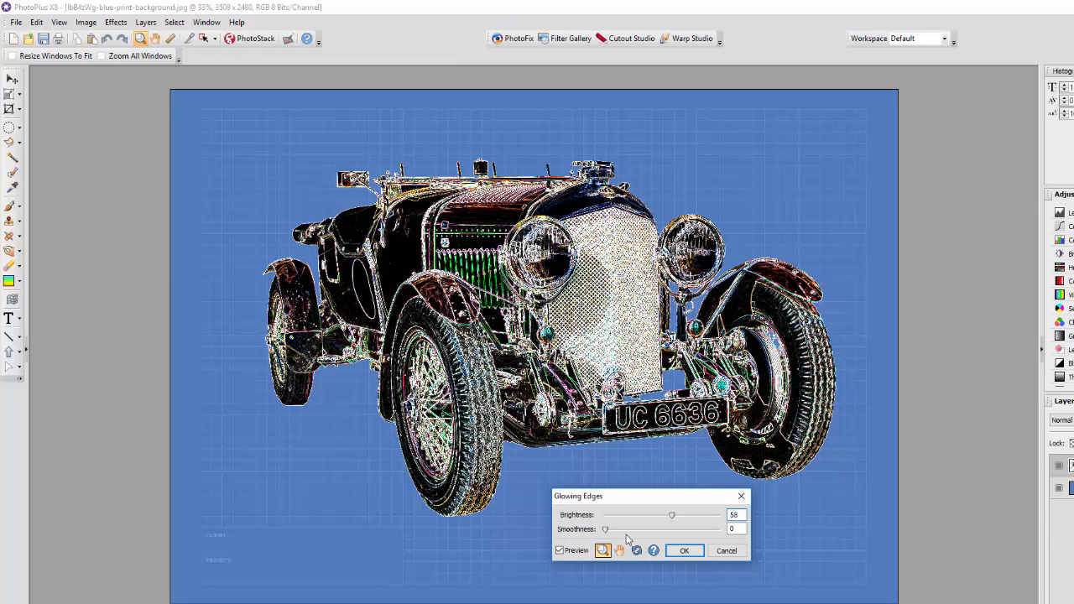
drag(636, 530, 707, 529)
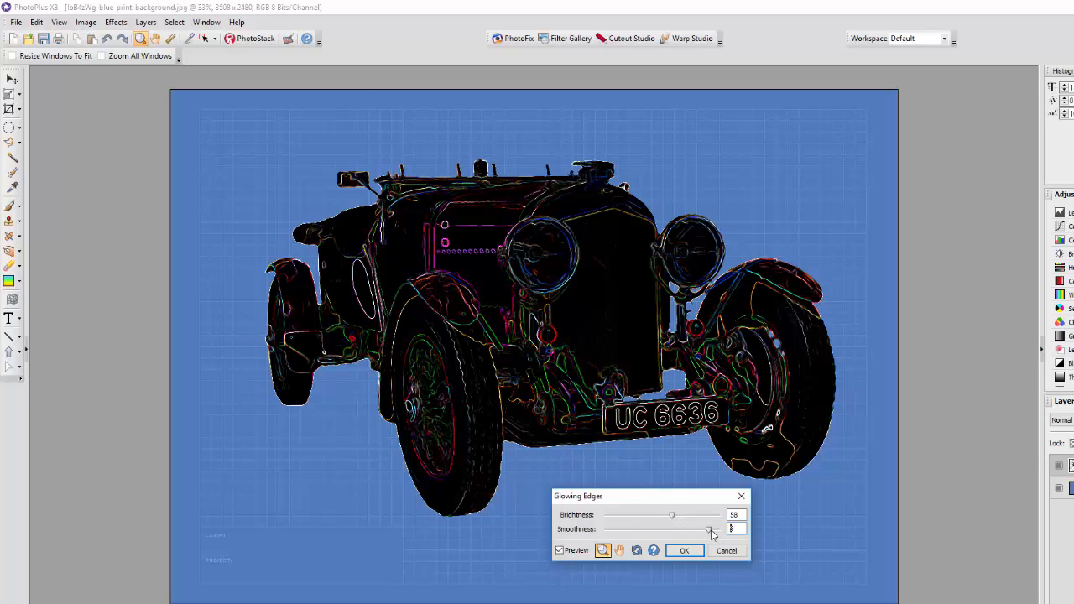
drag(709, 534, 718, 535)
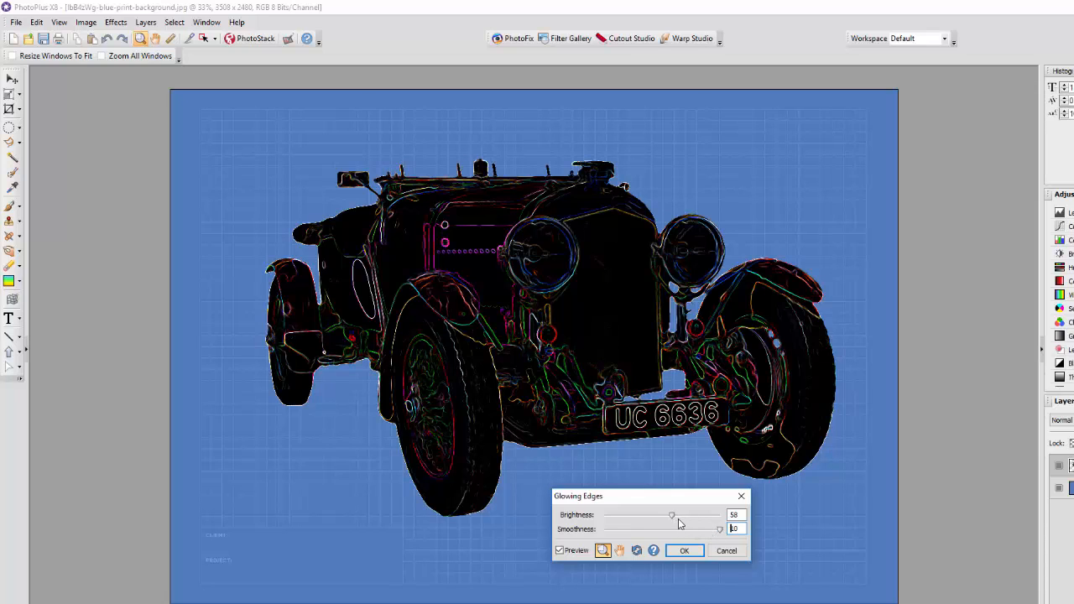
drag(665, 519, 615, 519)
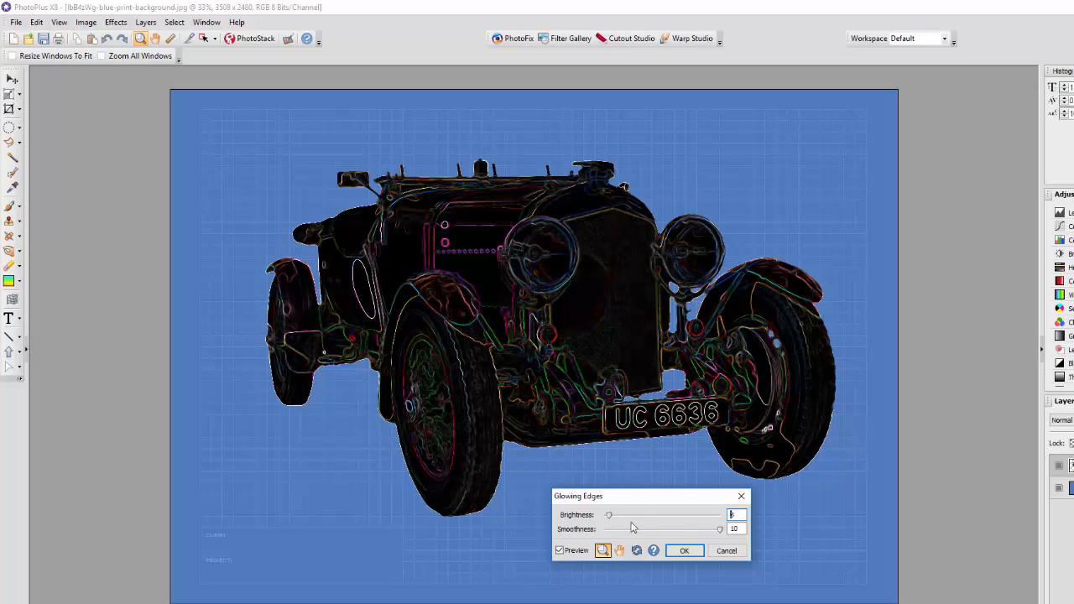
drag(721, 534, 687, 534)
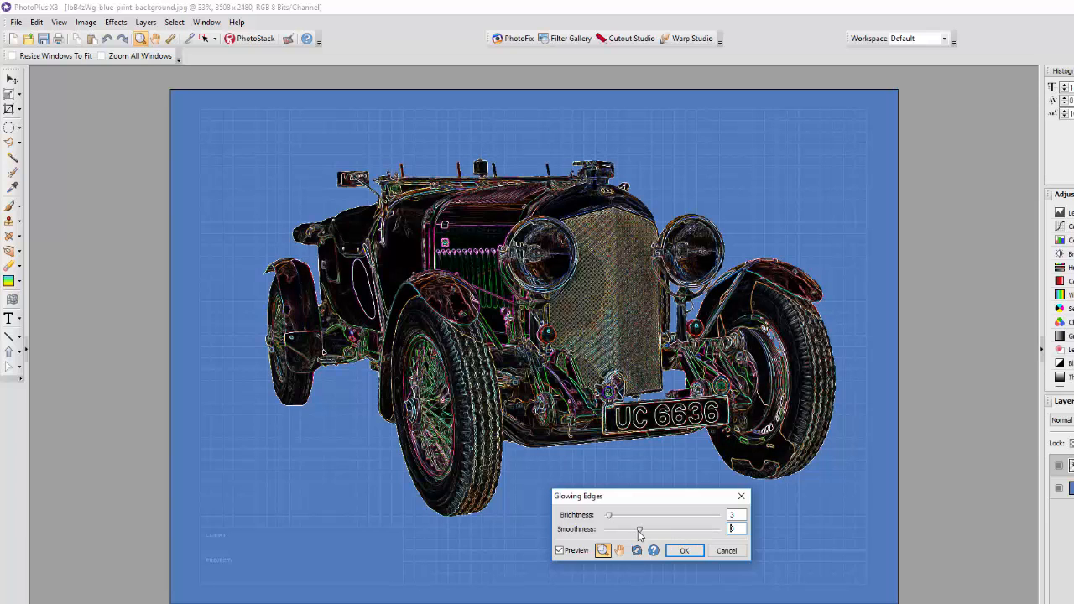
drag(642, 535, 654, 536)
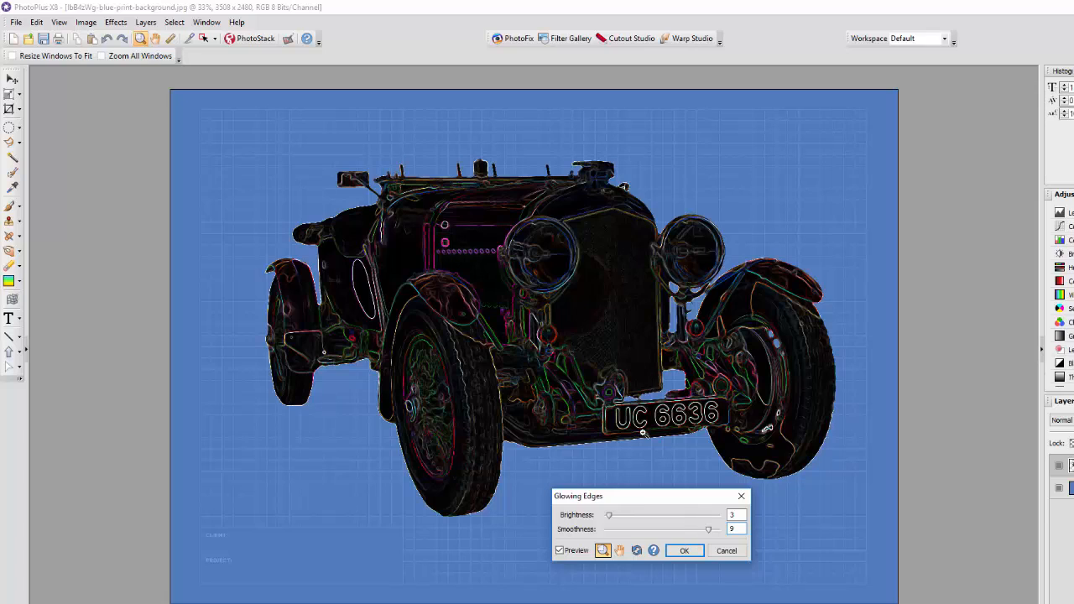
click(684, 550)
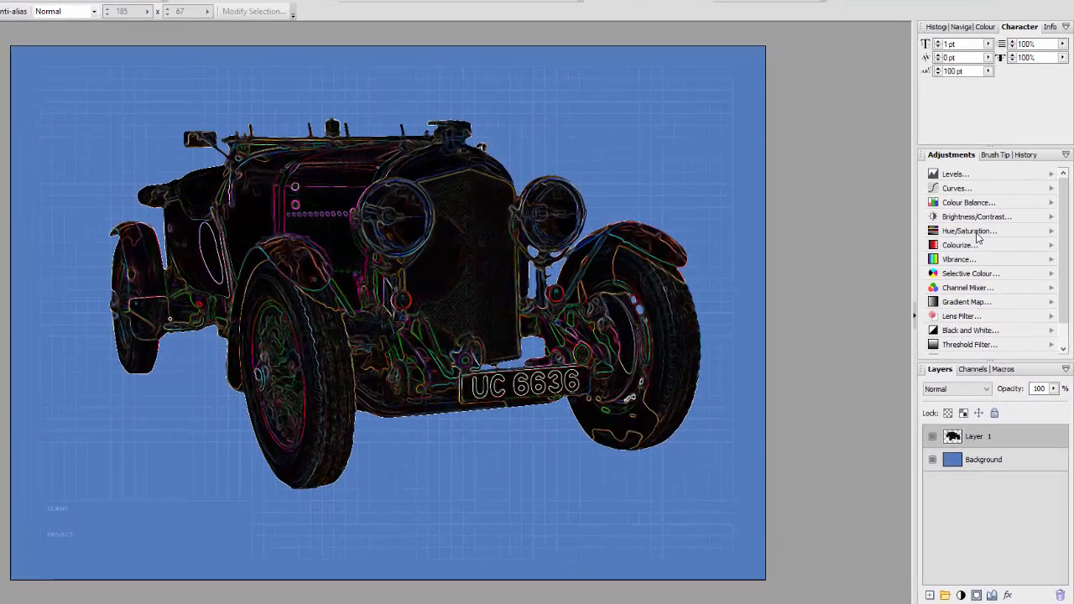
- Add a Hue/Saturation adjustment with saturation -100 above the car layer and clip it to that layer
click(976, 236)
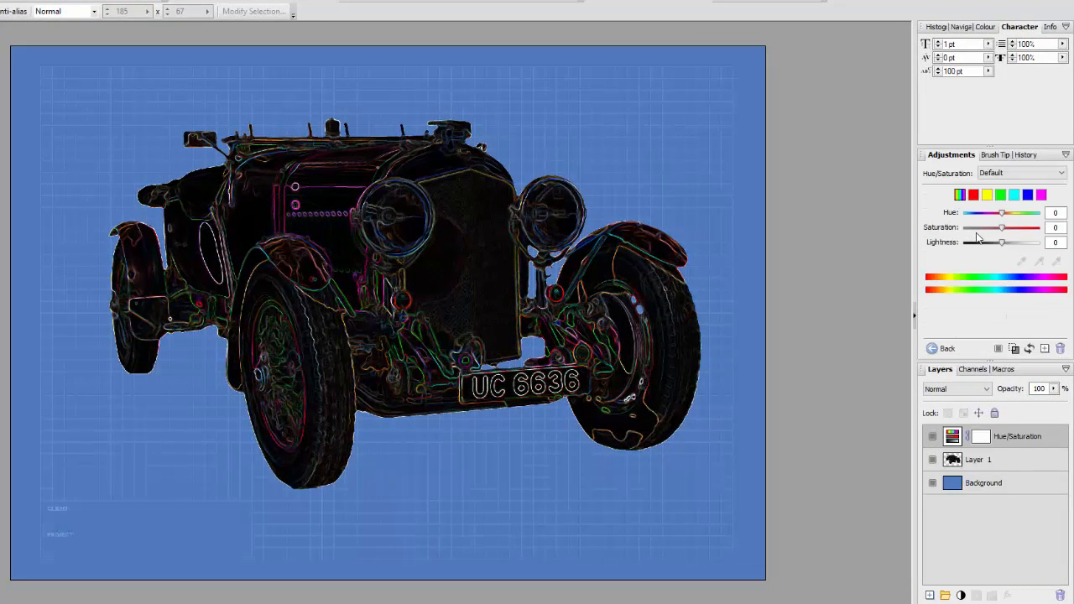
drag(1004, 227, 962, 234)
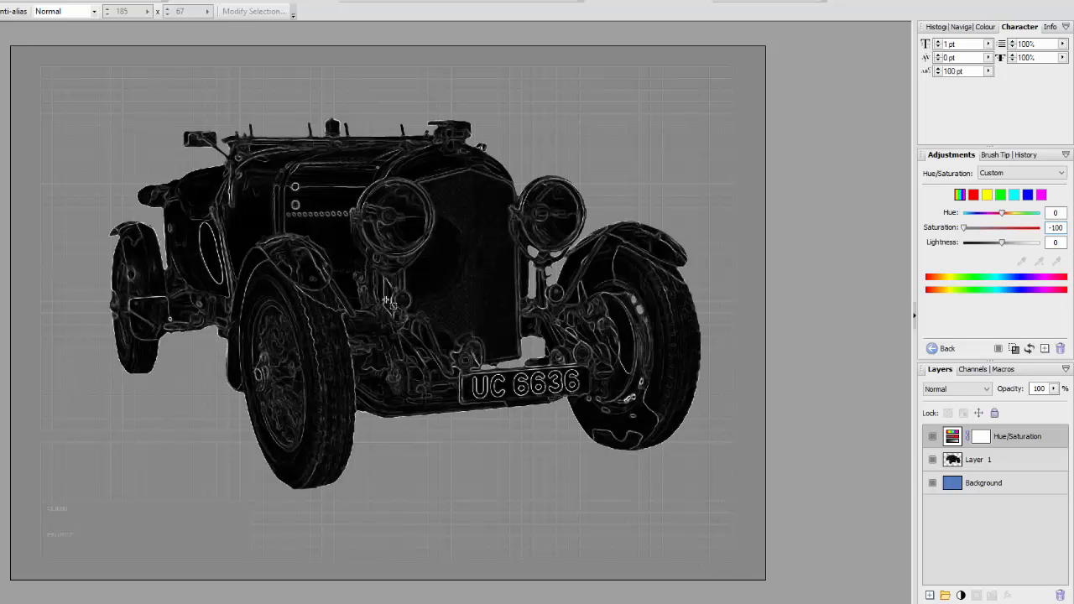
right_click(1015, 441)
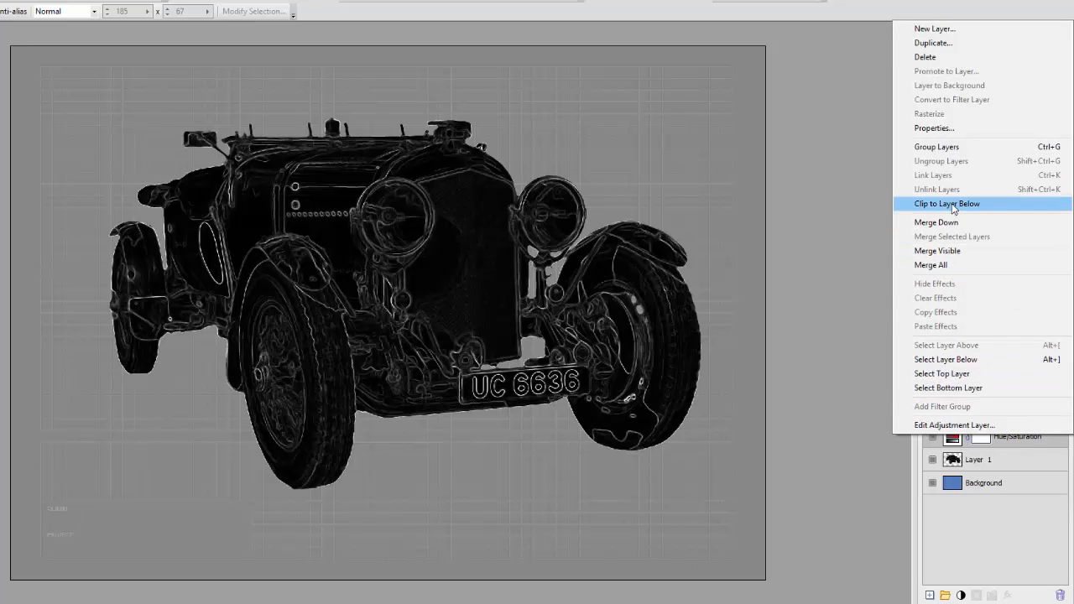
click(951, 204)
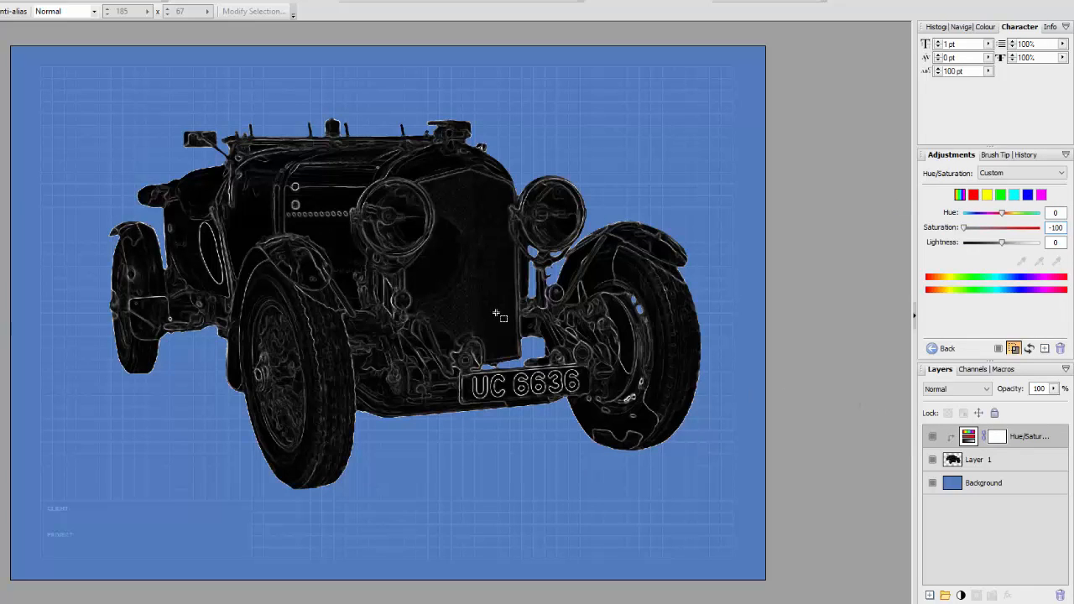
- Merge the Hue/Saturation adjustment down into the car layer, and invert the car with an Invert adjustment merged into the same layer
right_click(1025, 442)
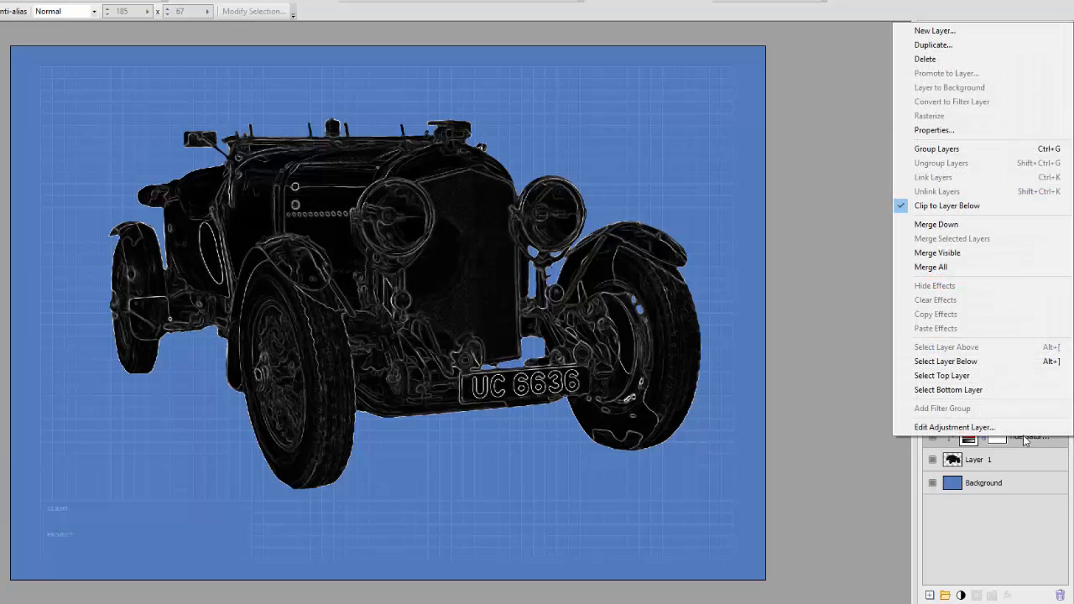
click(938, 225)
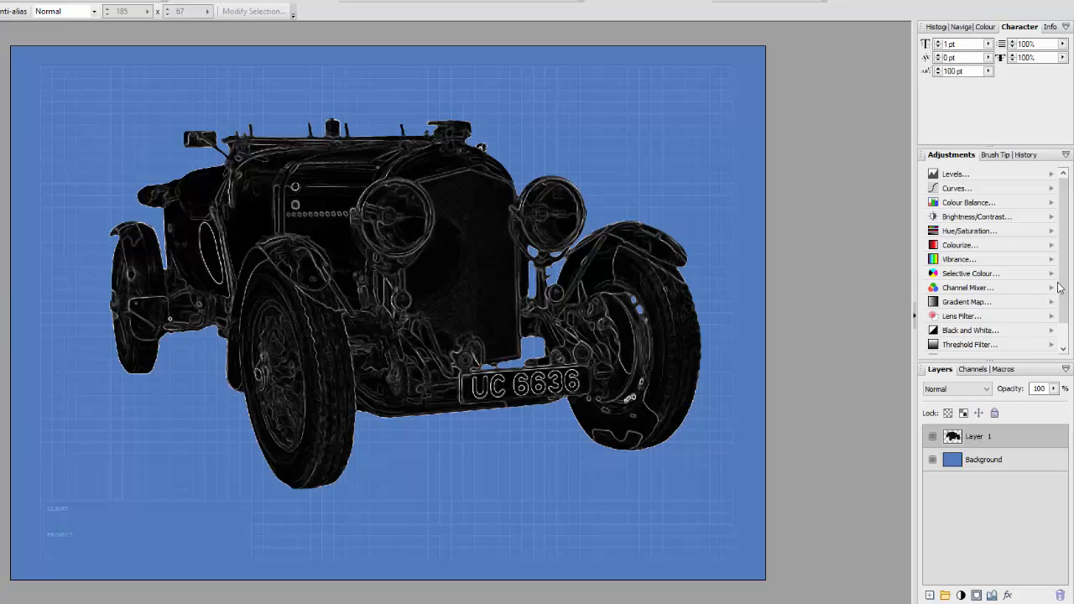
scroll(1063, 267, down, 1)
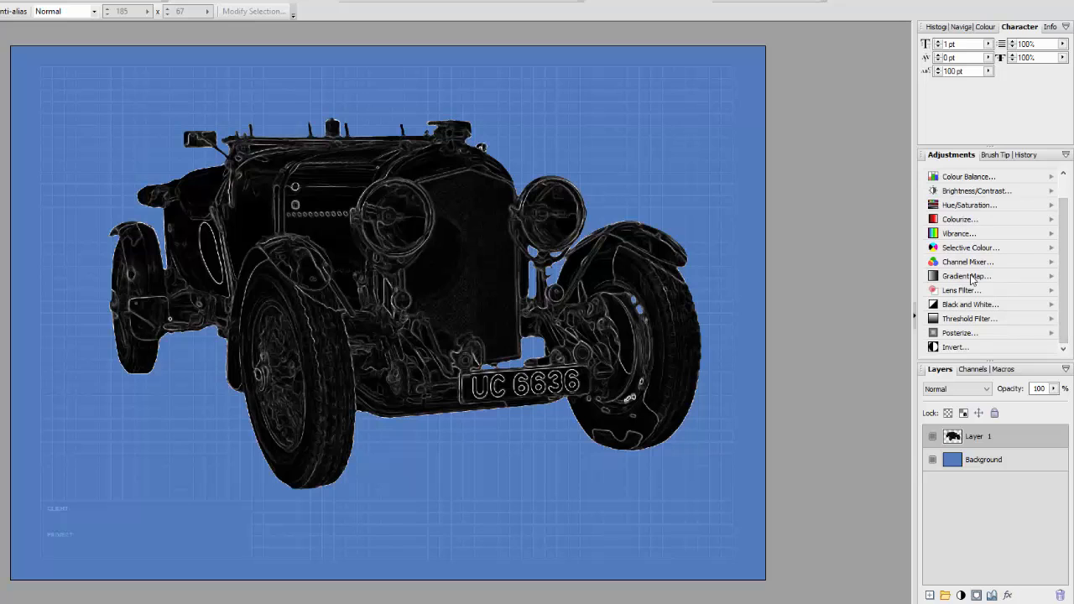
click(948, 347)
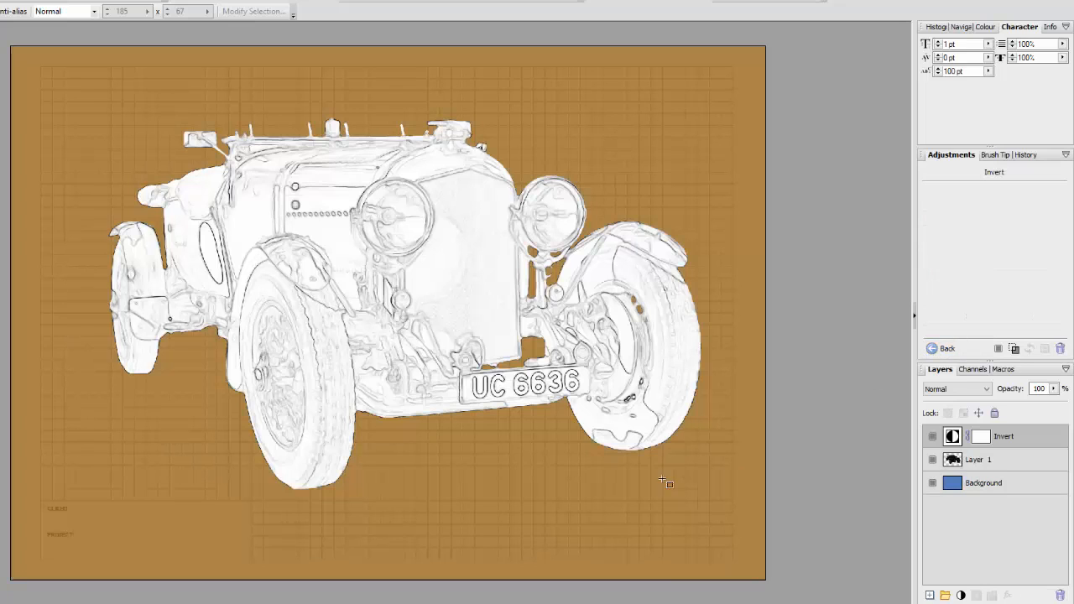
right_click(1017, 441)
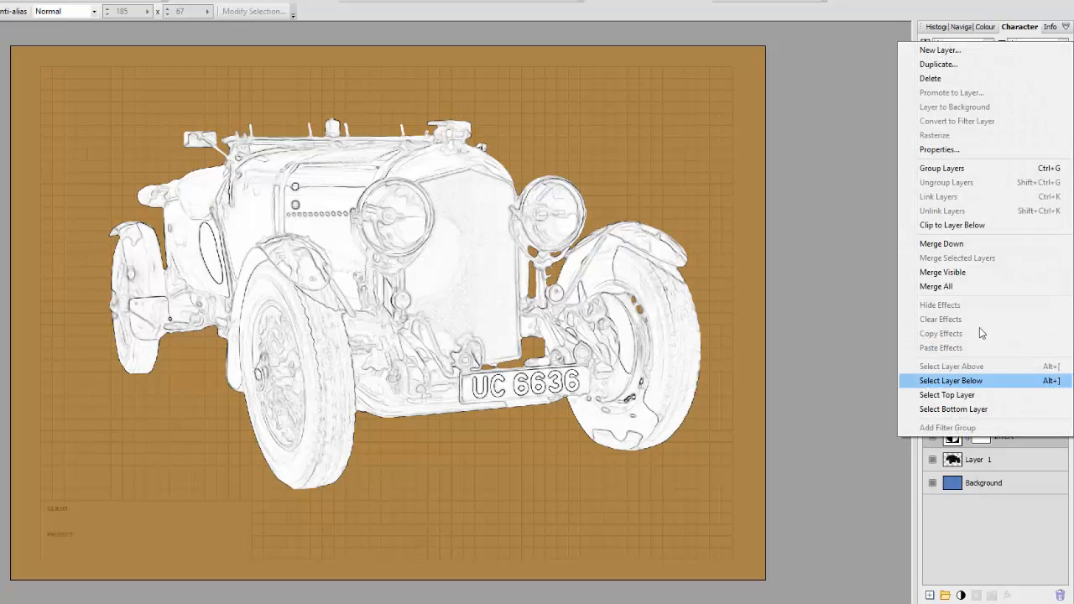
click(947, 245)
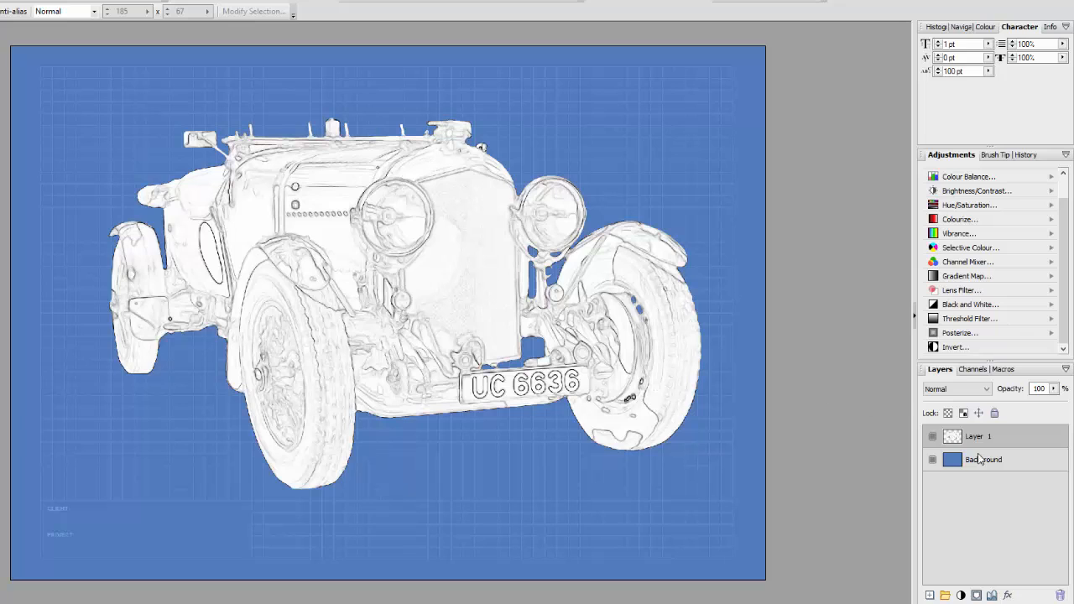
- Add a Levels adjustment above the car layer and raise the RGB black input level to 55
scroll(1003, 243, up, 2)
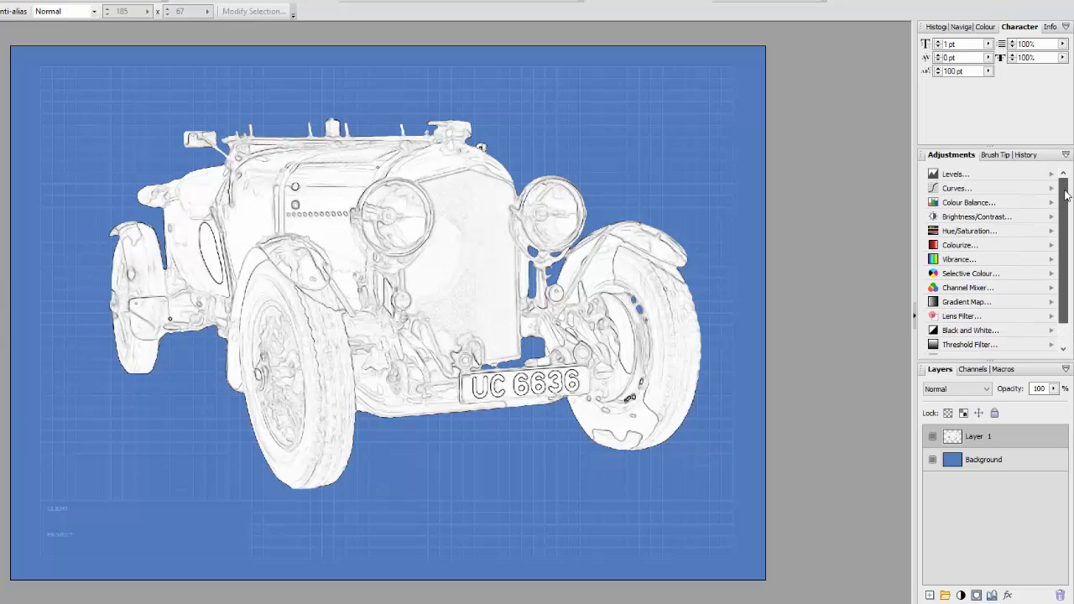
click(983, 177)
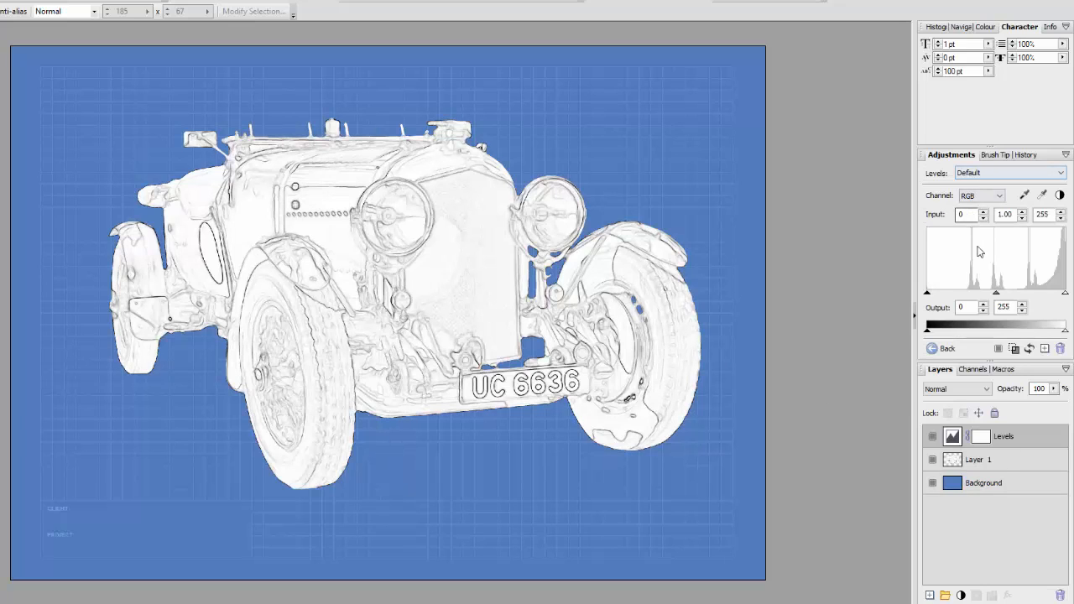
drag(928, 294, 941, 297)
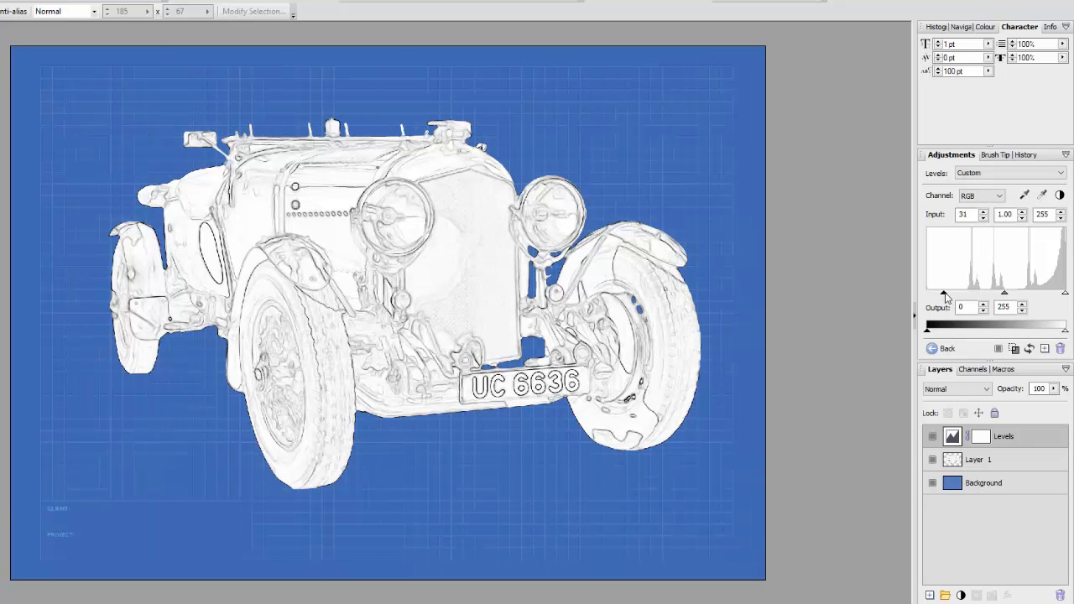
drag(945, 296, 957, 298)
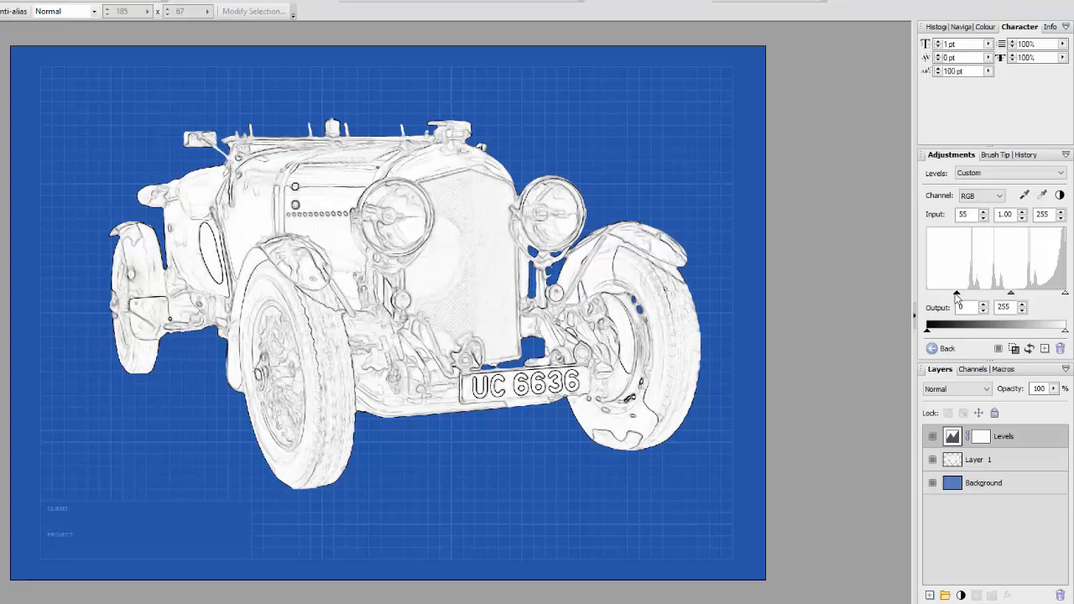